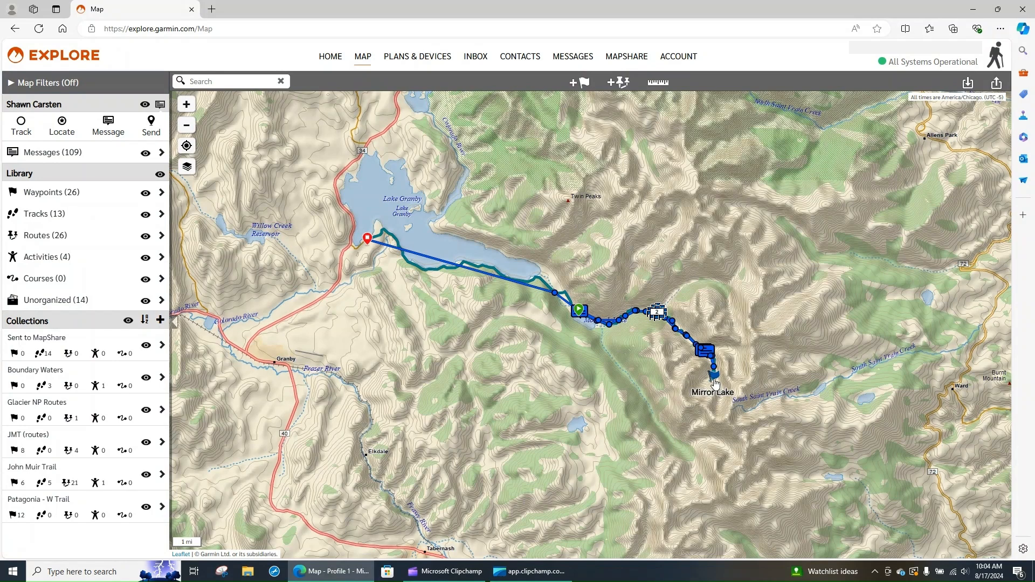
- Open the Mirror Lake waypoint for editing and look through its available marker icons
{"action": "left_click", "coordinate": [106, 193]}
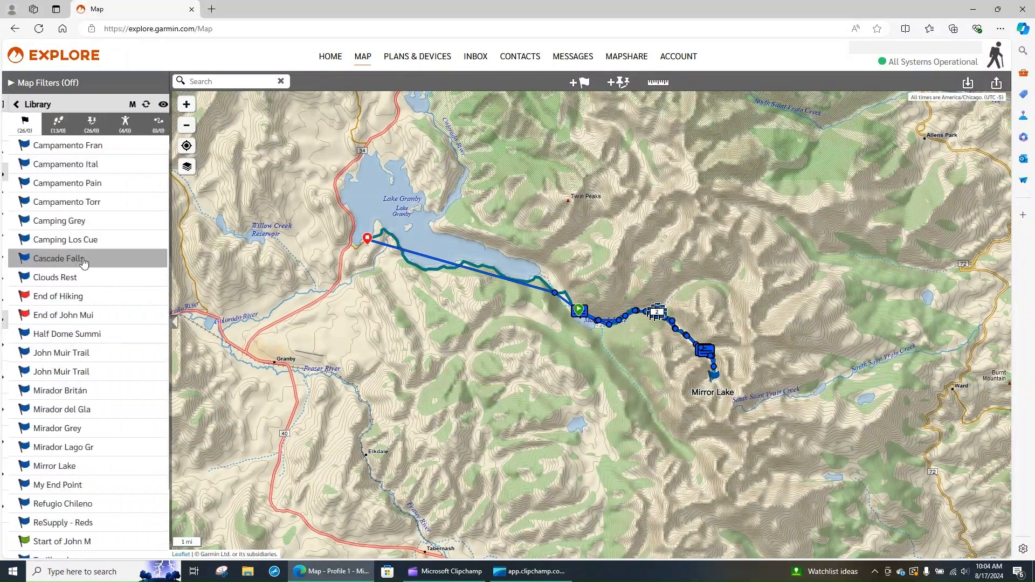
{"action": "left_click", "coordinate": [716, 379]}
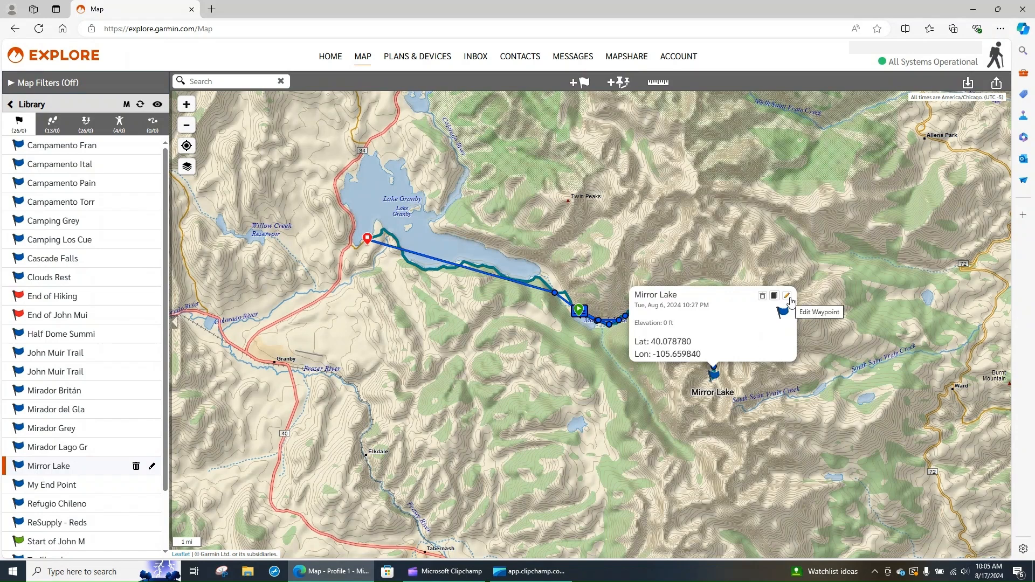
{"action": "left_click", "coordinate": [788, 297]}
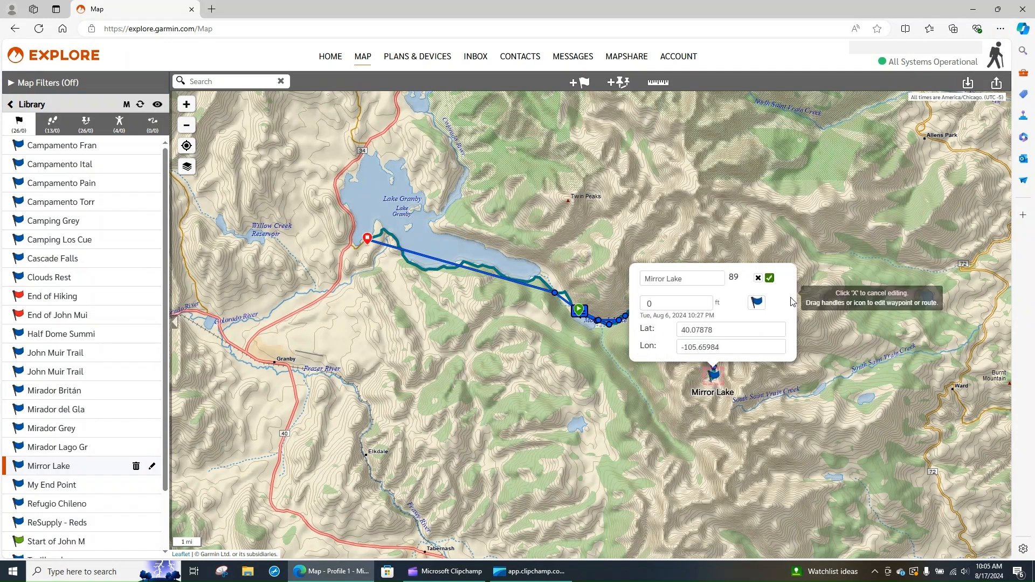
{"action": "left_click", "coordinate": [756, 306]}
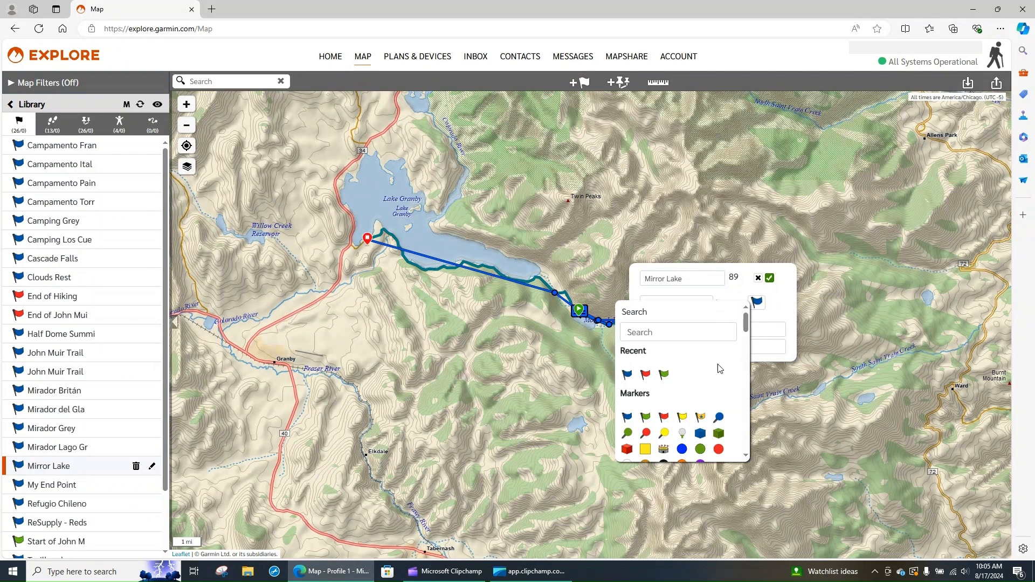
{"action": "scroll", "coordinate": [674, 406], "scroll_direction": "down", "scroll_amount": 2}
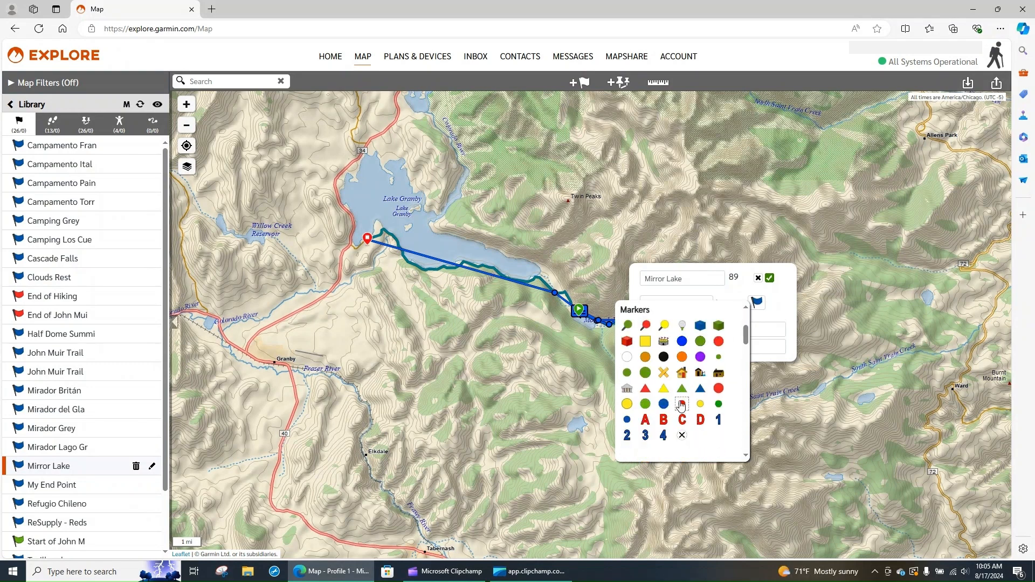
- Rename the waypoint as Mirror Lake Waypoint and save the edit
{"action": "left_click", "coordinate": [778, 317]}
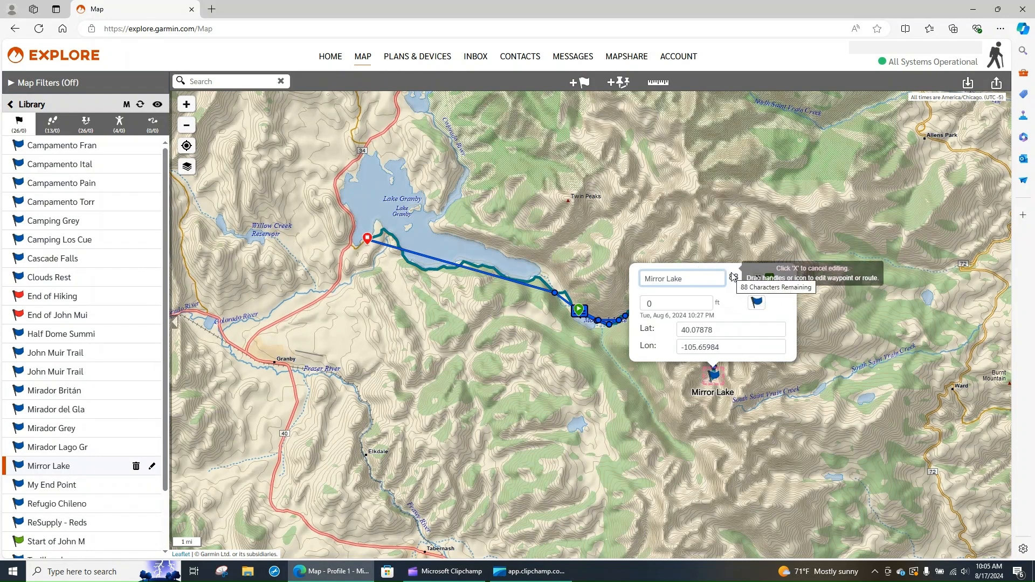
{"action": "type", "text": "Waypoint"}
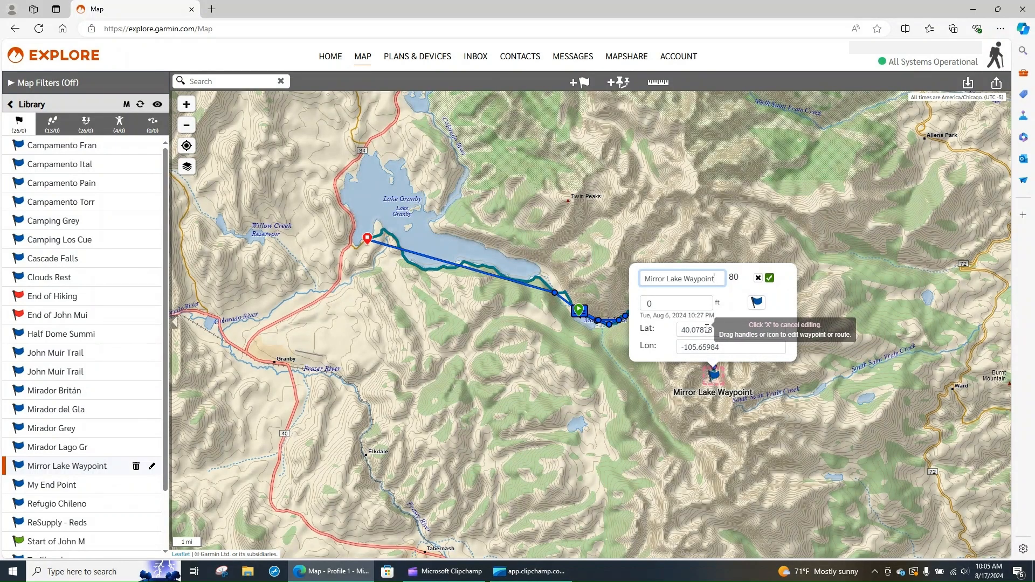
{"action": "left_click", "coordinate": [770, 279]}
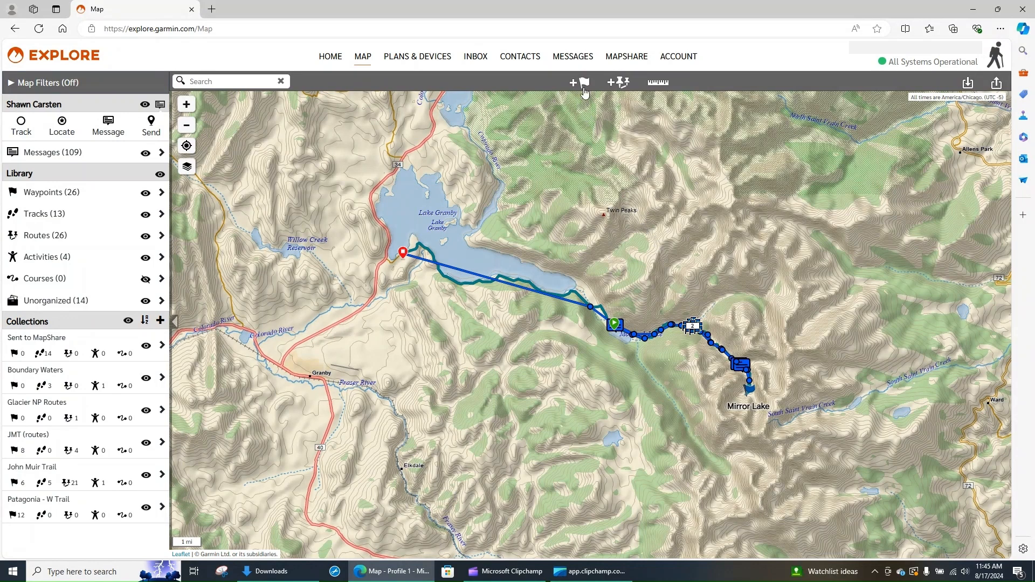
- Add a waypoint south of Lake Granby with an elevation of 2800 ft and save it
{"action": "left_click", "coordinate": [582, 87]}
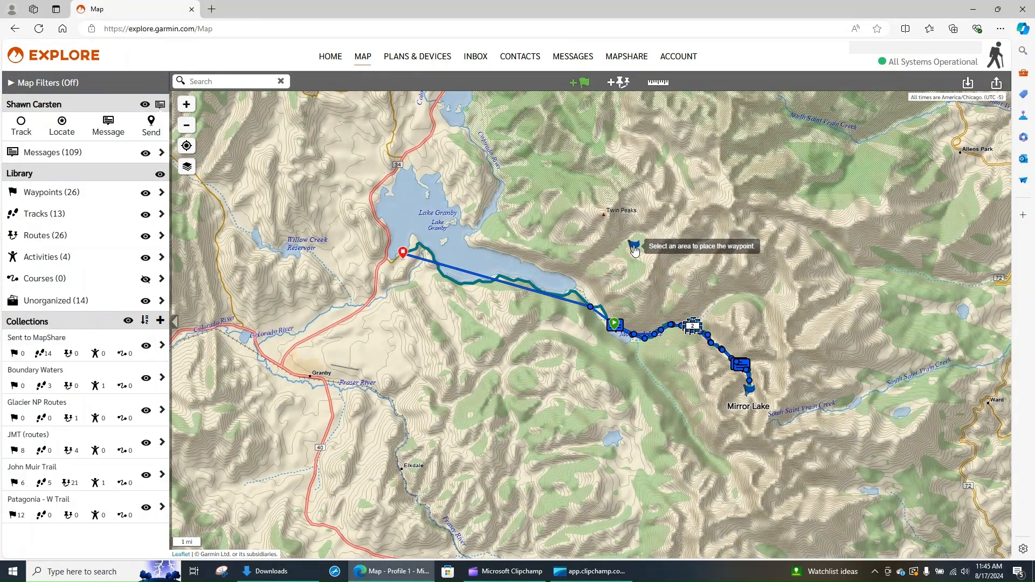
{"action": "left_click", "coordinate": [504, 357]}
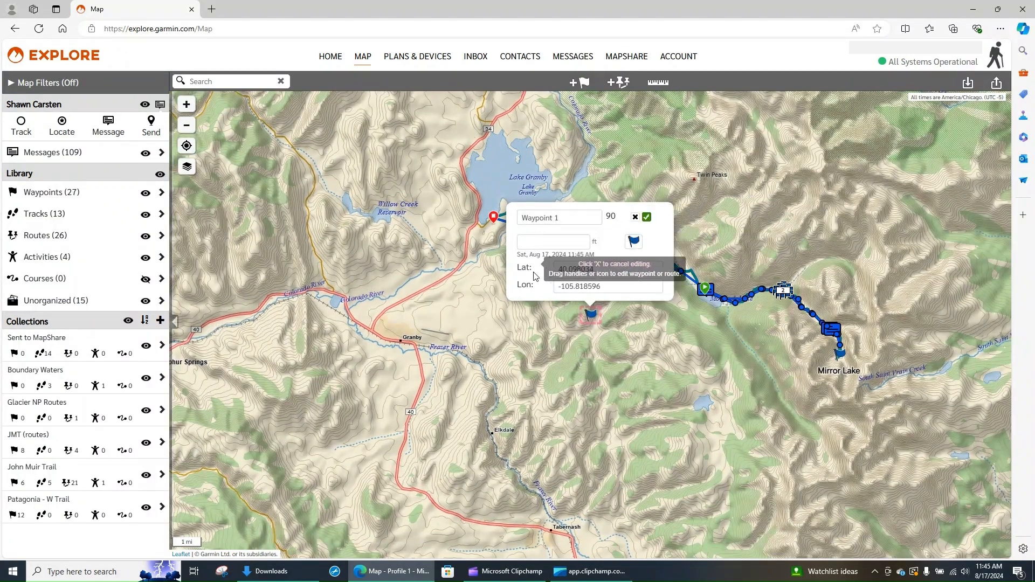
{"action": "double_click", "coordinate": [656, 269]}
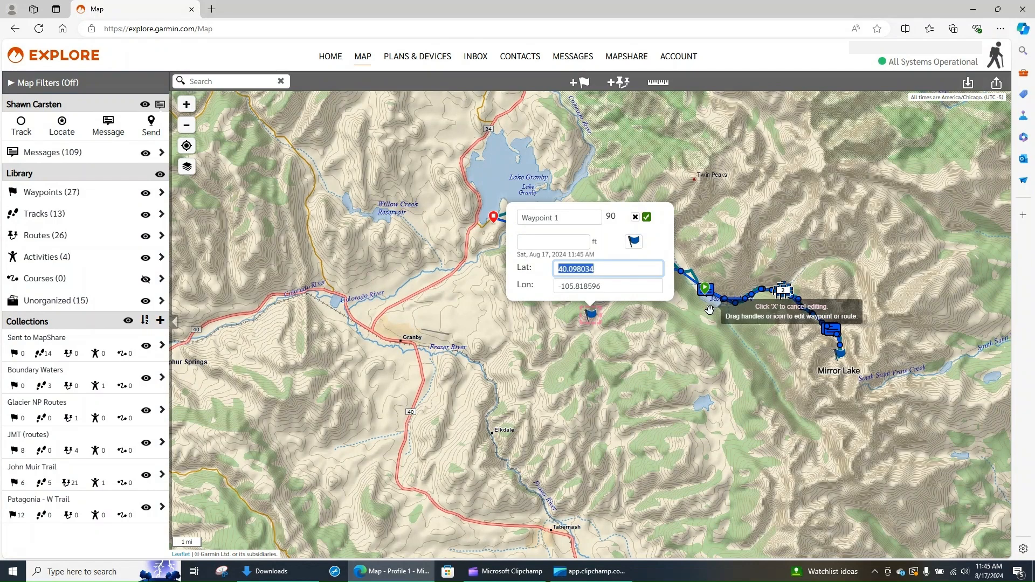
{"action": "triple_click", "coordinate": [568, 218]}
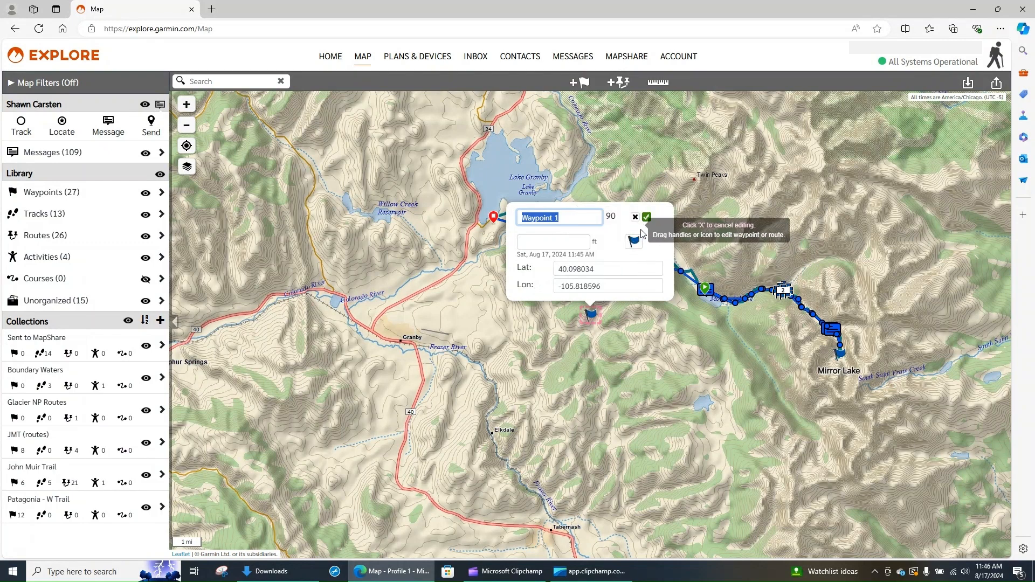
{"action": "key", "text": "Tab"}
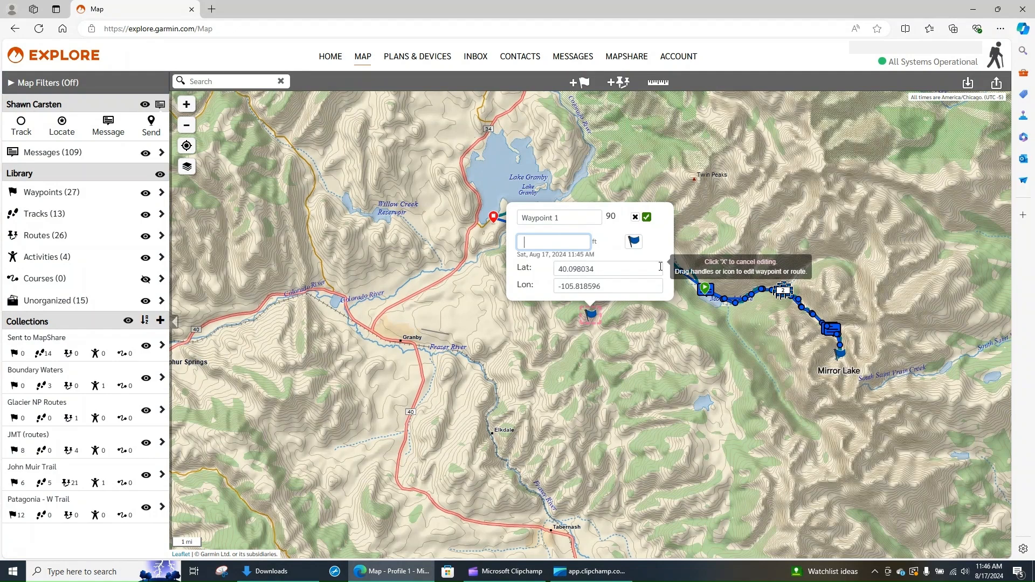
{"action": "key", "text": "Tab"}
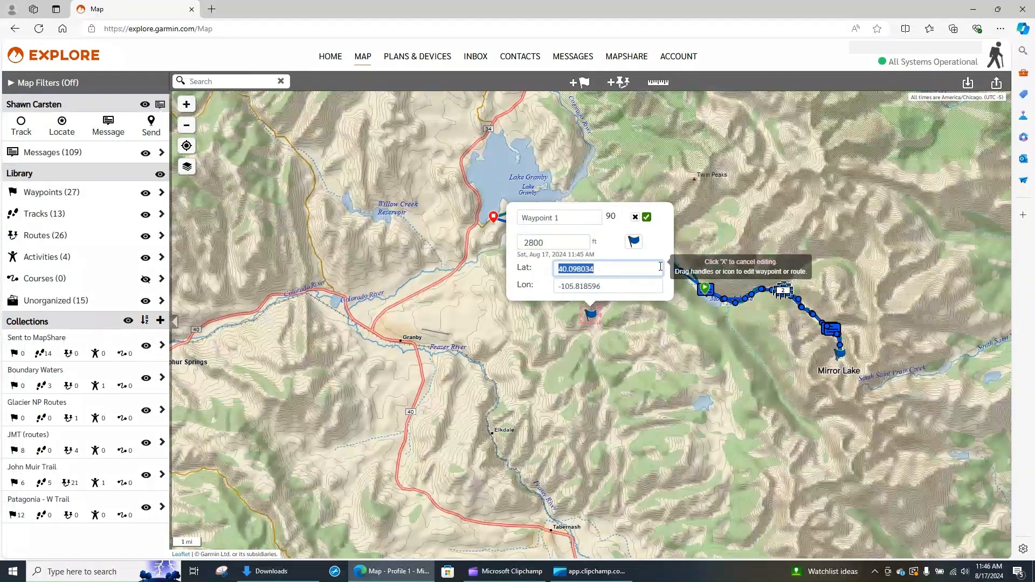
{"action": "left_click", "coordinate": [659, 248]}
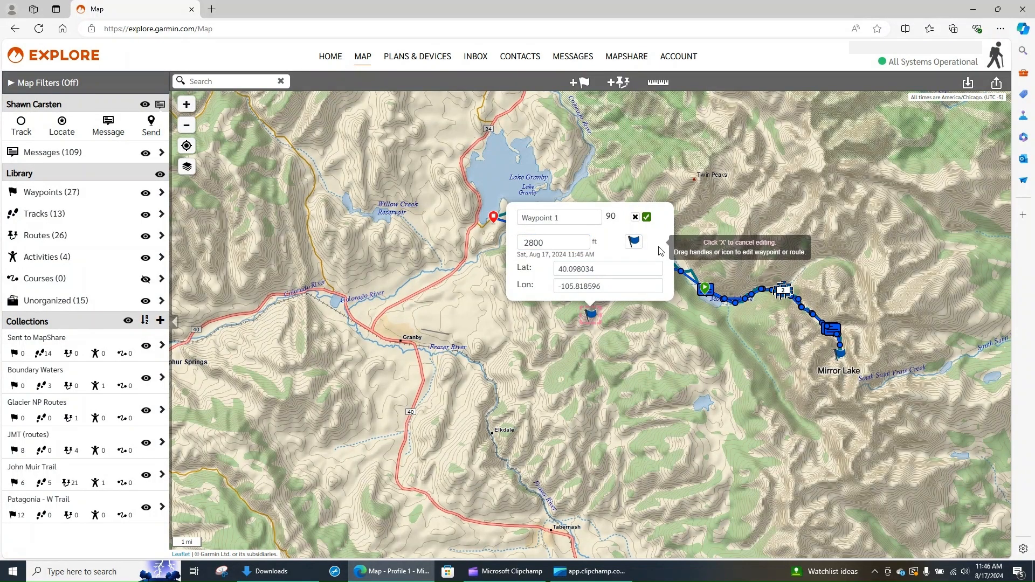
{"action": "left_click", "coordinate": [647, 218]}
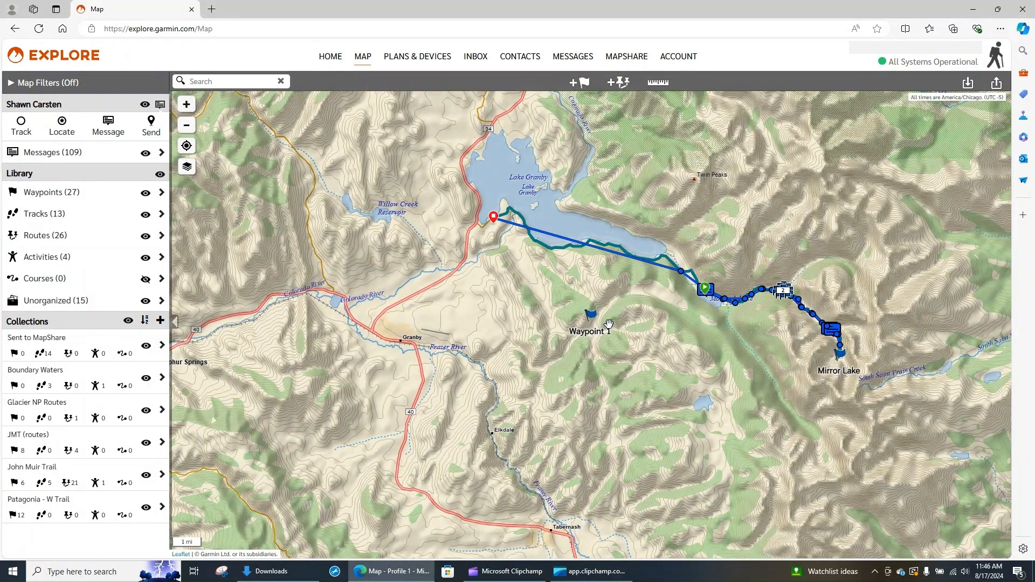
- Delete the waypoint south of Lake Granby and dismiss the sync notice
{"action": "left_click", "coordinate": [590, 320]}
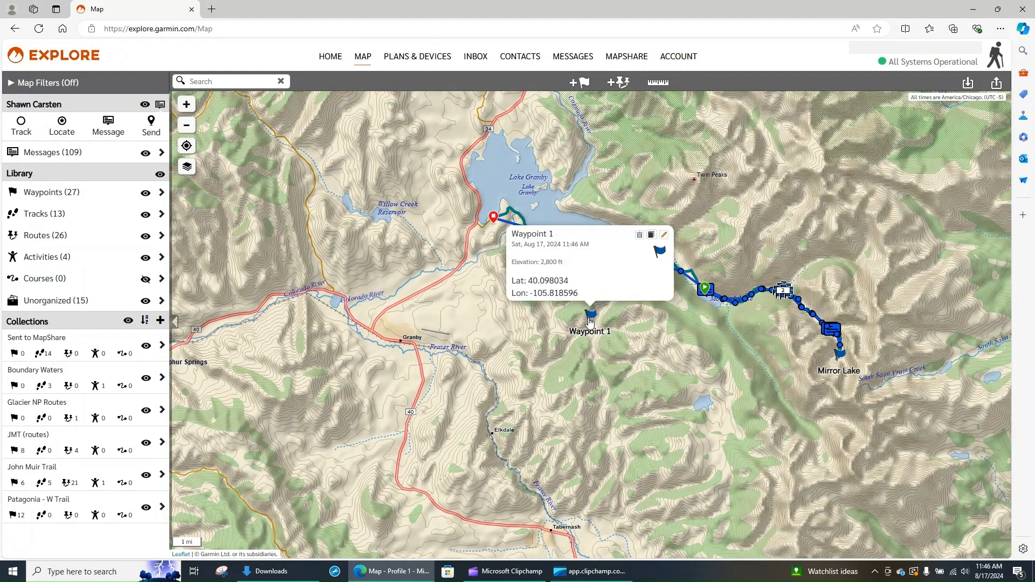
{"action": "left_click", "coordinate": [640, 236]}
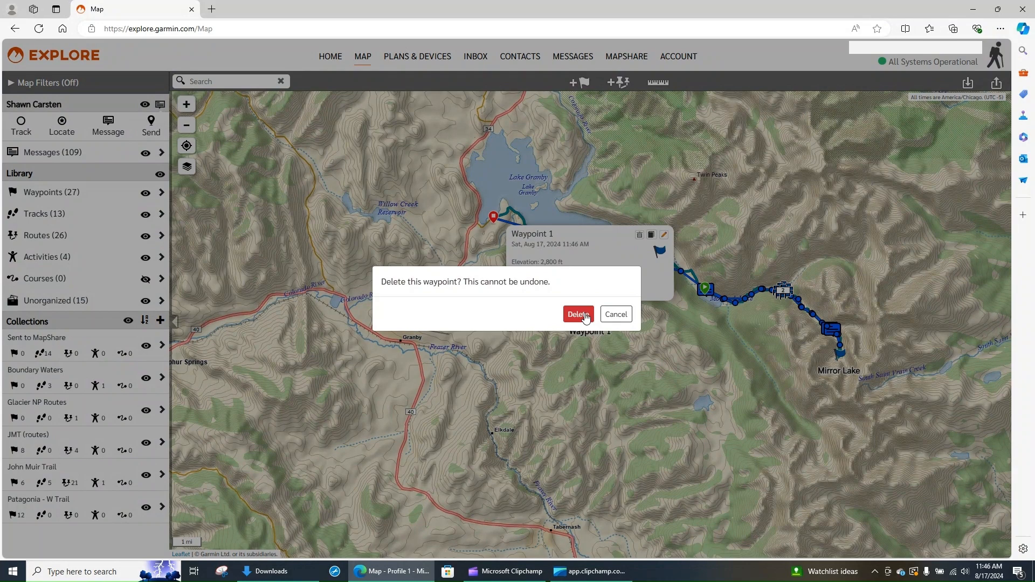
{"action": "left_click", "coordinate": [587, 317]}
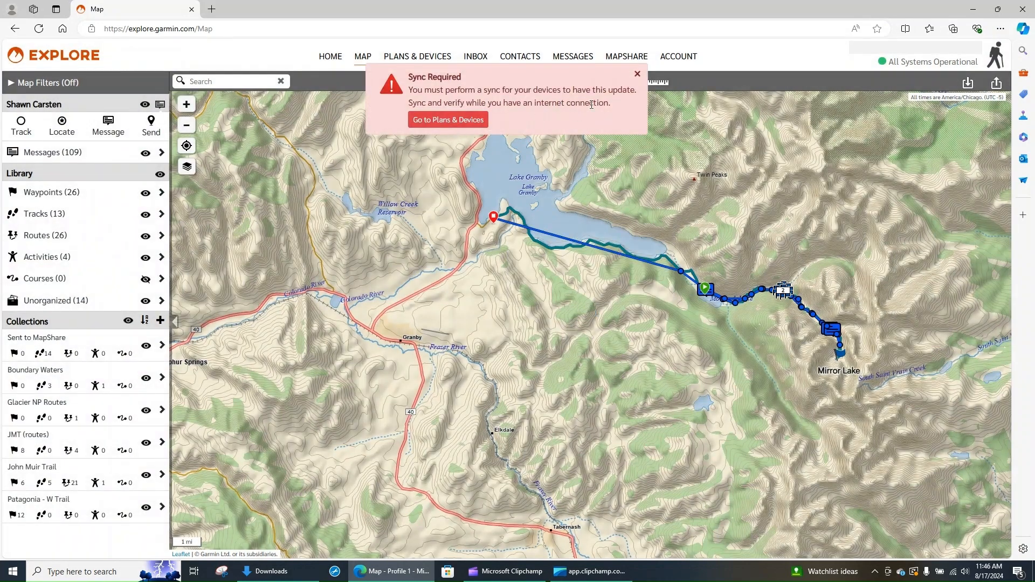
{"action": "left_click", "coordinate": [637, 75]}
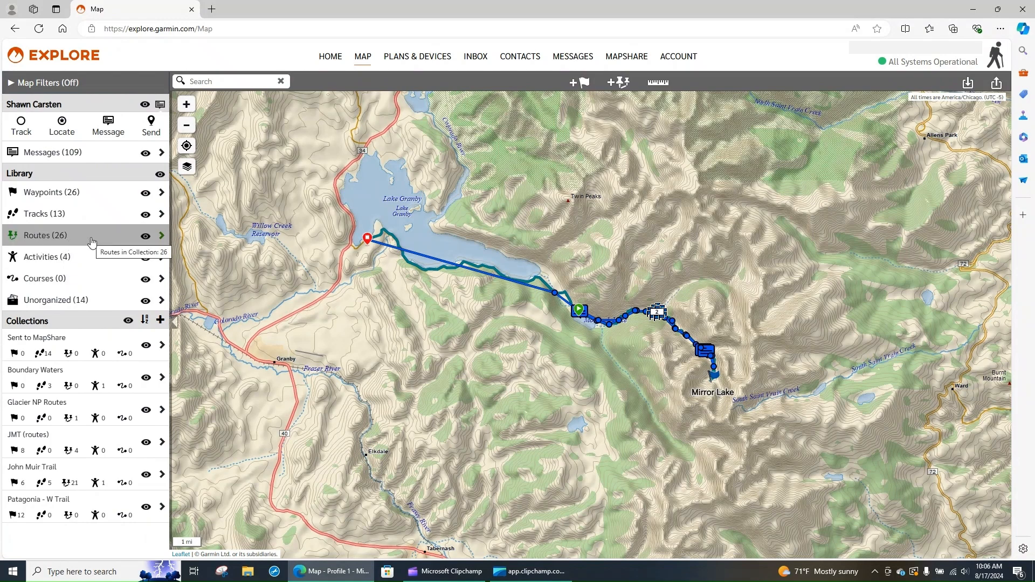
- Hide the library's tracks, waypoints, activities and courses on the map, leaving routes shown
{"action": "left_click", "coordinate": [145, 214]}
{"action": "left_click", "coordinate": [145, 192]}
{"action": "left_click", "coordinate": [146, 258]}
{"action": "left_click", "coordinate": [144, 280]}
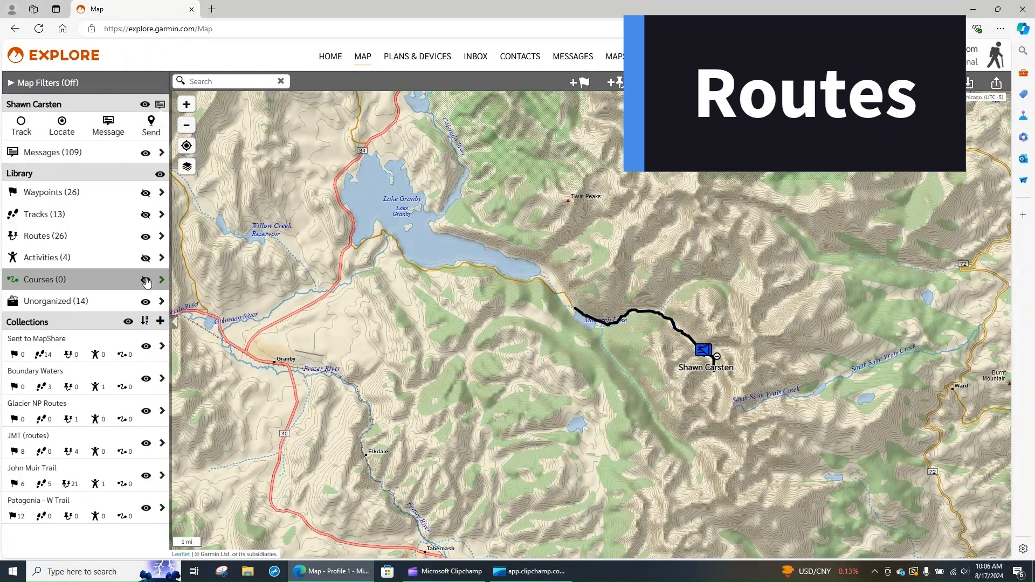
- Examine up close how the route from Monarch Lake toward Mirror Lake follows the terrain
{"action": "left_click_drag", "start_coordinate": [507, 358], "coordinate": [421, 322]}
{"action": "scroll", "coordinate": [537, 327], "scroll_direction": "up", "scroll_amount": 1}
{"action": "left_click_drag", "start_coordinate": [570, 313], "coordinate": [539, 343]}
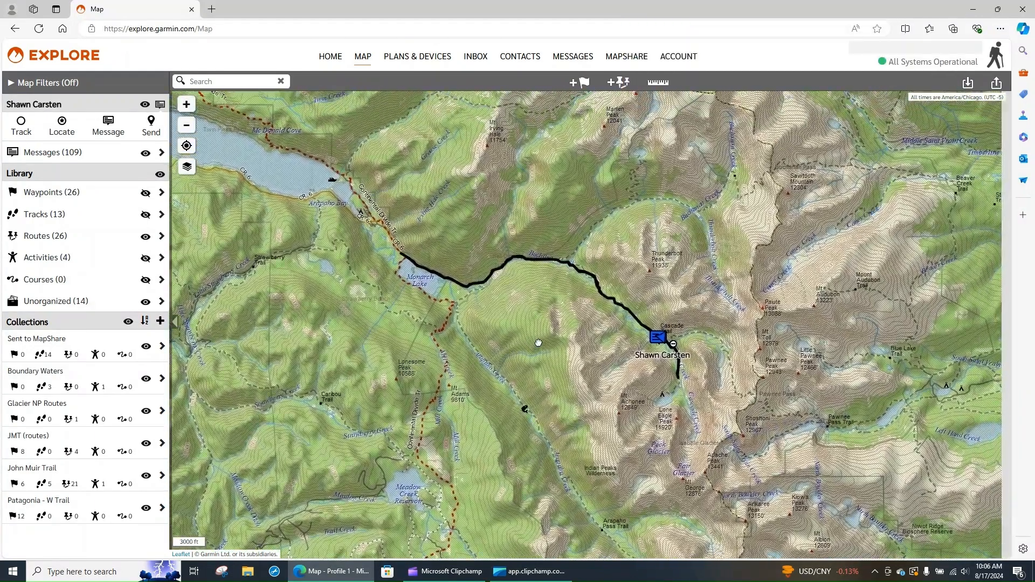
{"action": "scroll", "coordinate": [509, 304], "scroll_direction": "up", "scroll_amount": 1}
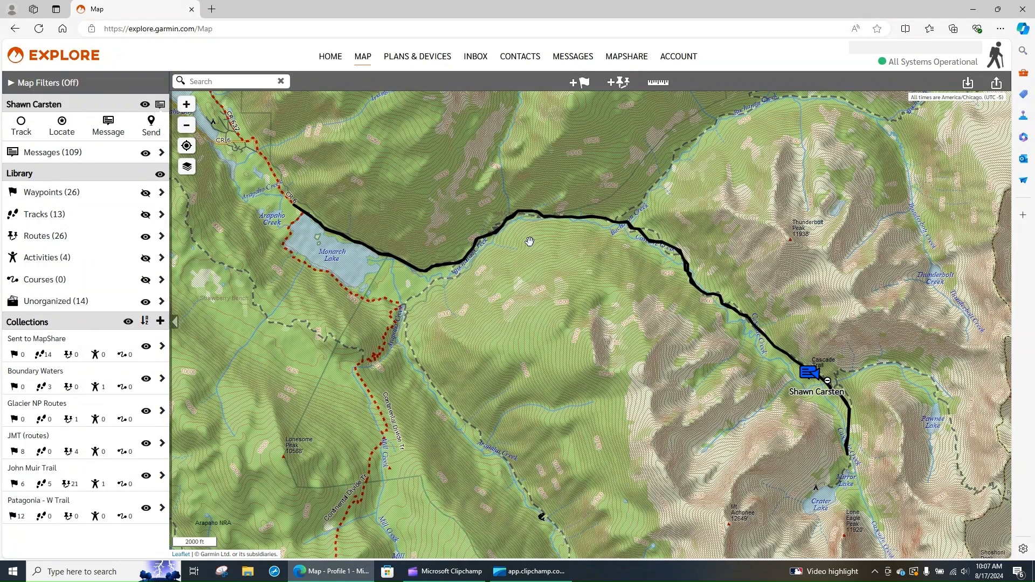
{"action": "scroll", "coordinate": [529, 241], "scroll_direction": "up", "scroll_amount": 5}
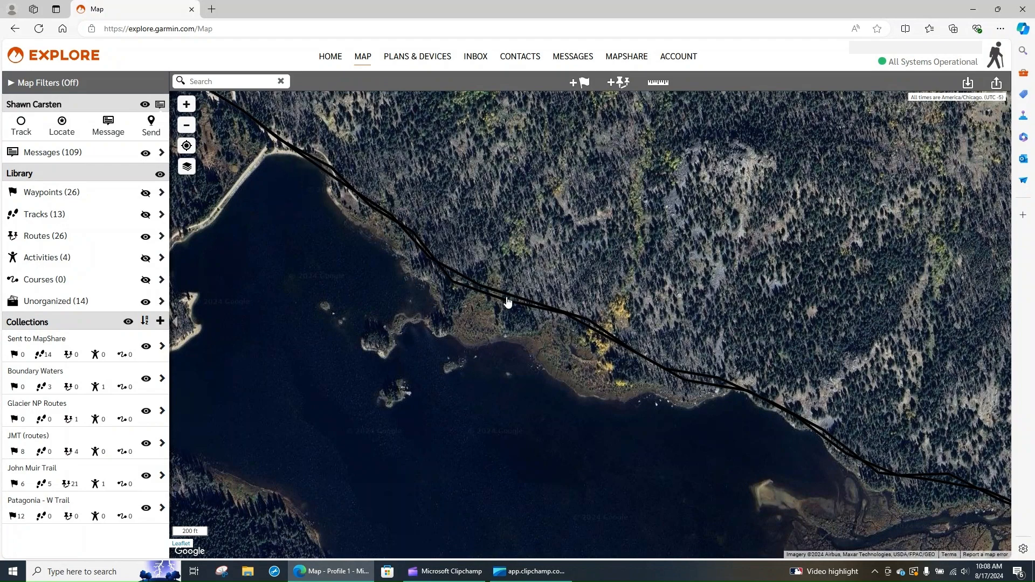
{"action": "scroll", "coordinate": [323, 170], "scroll_direction": "down", "scroll_amount": 4}
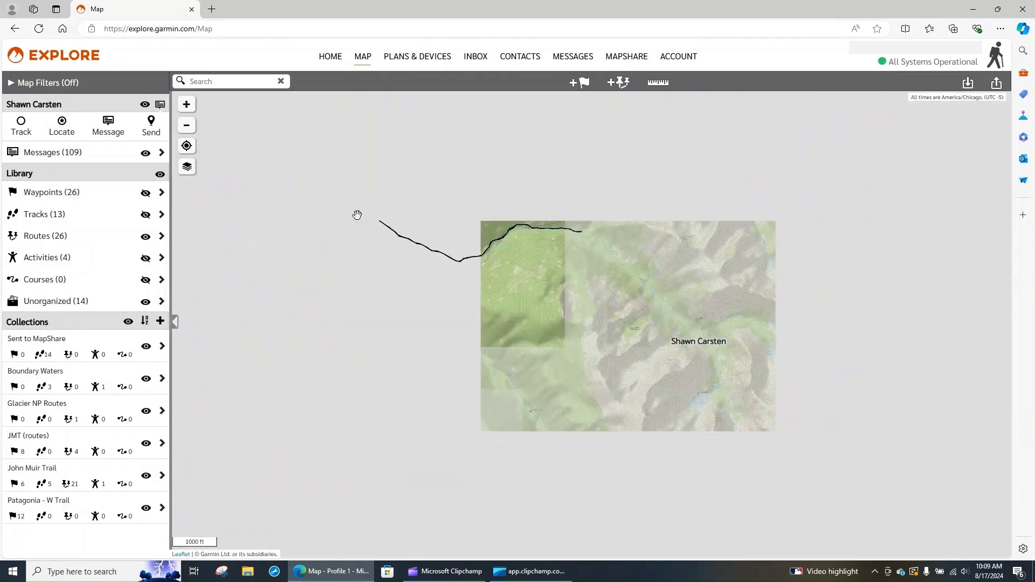
{"action": "scroll", "coordinate": [442, 294], "scroll_direction": "up", "scroll_amount": 2}
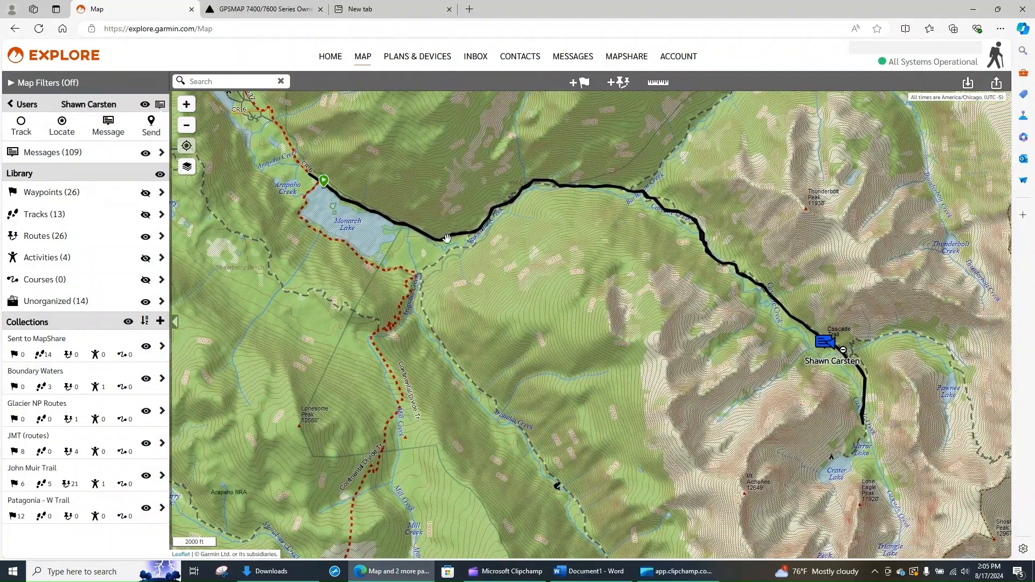
- Open the route along Monarch Lake for editing and set its line color to red
{"action": "left_click", "coordinate": [423, 238]}
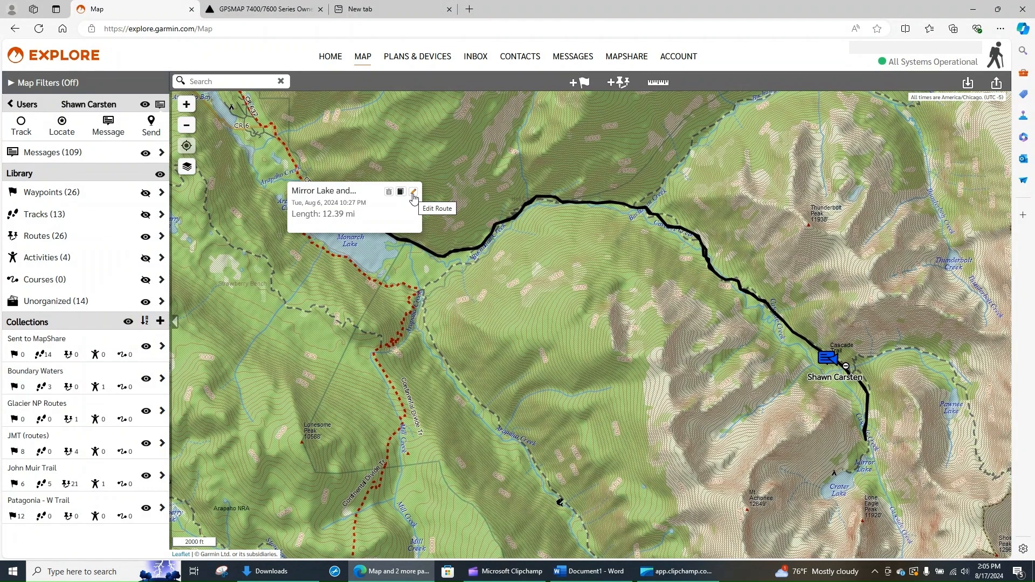
{"action": "left_click", "coordinate": [413, 193]}
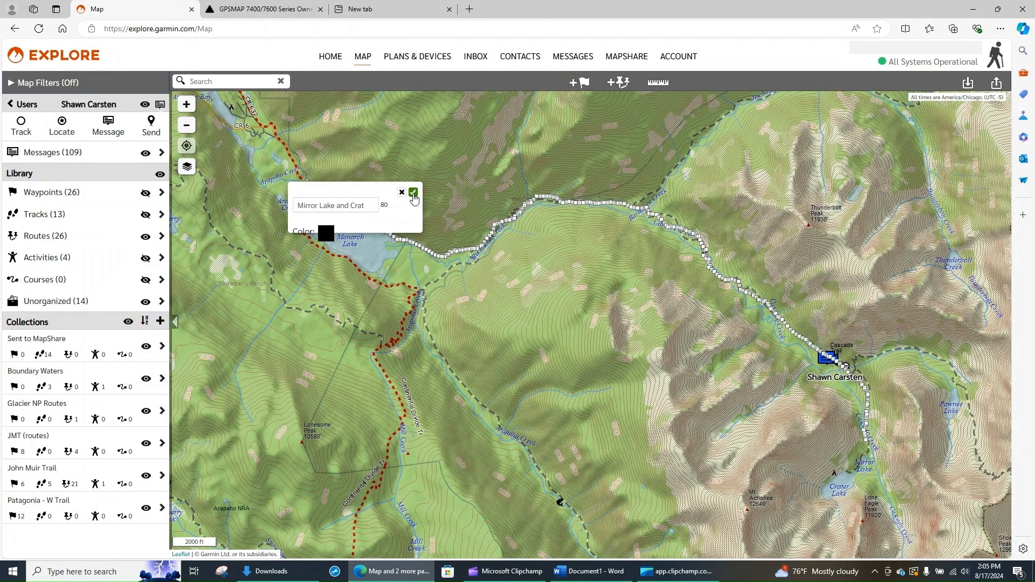
{"action": "left_click", "coordinate": [329, 244]}
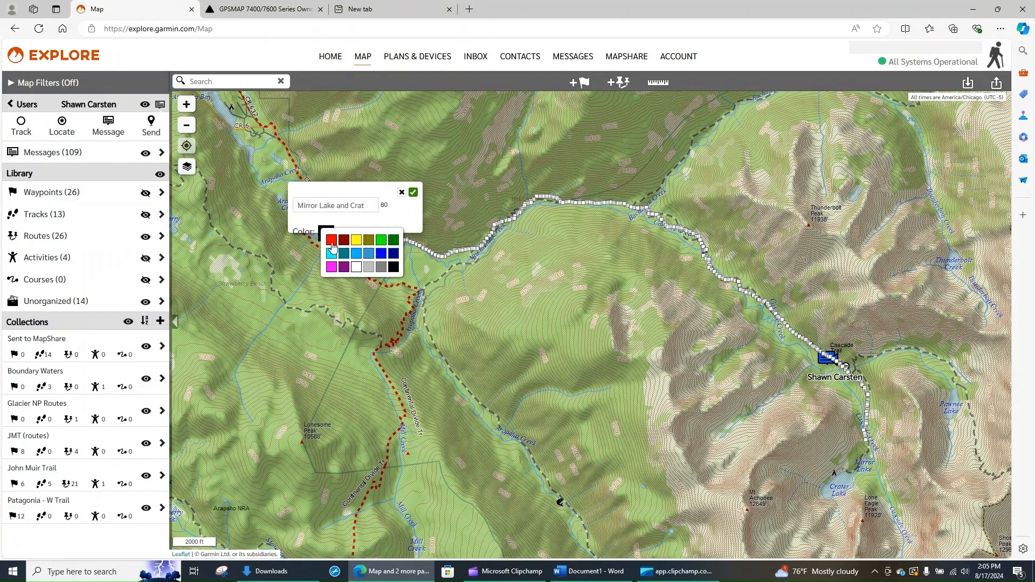
{"action": "left_click", "coordinate": [331, 239]}
- Rename the route as New Name and save the changes
{"action": "left_click", "coordinate": [334, 207]}
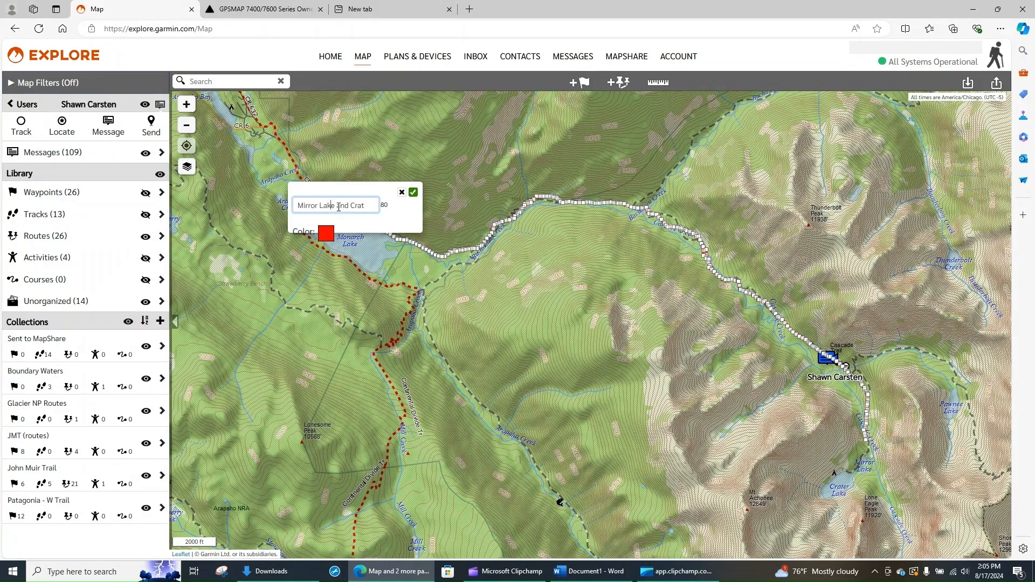
{"action": "left_click_drag", "start_coordinate": [363, 205], "coordinate": [429, 209]}
{"action": "left_click_drag", "start_coordinate": [364, 207], "coordinate": [298, 206]}
{"action": "key", "text": "BackSpace"}
{"action": "key", "text": "BackSpace"}
{"action": "key", "text": "BackSpace"}
{"action": "key", "text": "BackSpace"}
{"action": "key", "text": "BackSpace"}
{"action": "key", "text": "BackSpace"}
{"action": "key", "text": "BackSpace"}
{"action": "key", "text": "BackSpace"}
{"action": "key", "text": "BackSpace"}
{"action": "key", "text": "BackSpace"}
{"action": "key", "text": "BackSpace"}
{"action": "key", "text": "BackSpace"}
{"action": "key", "text": "BackSpace"}
{"action": "key", "text": "BackSpace"}
{"action": "left_click", "coordinate": [413, 192]}
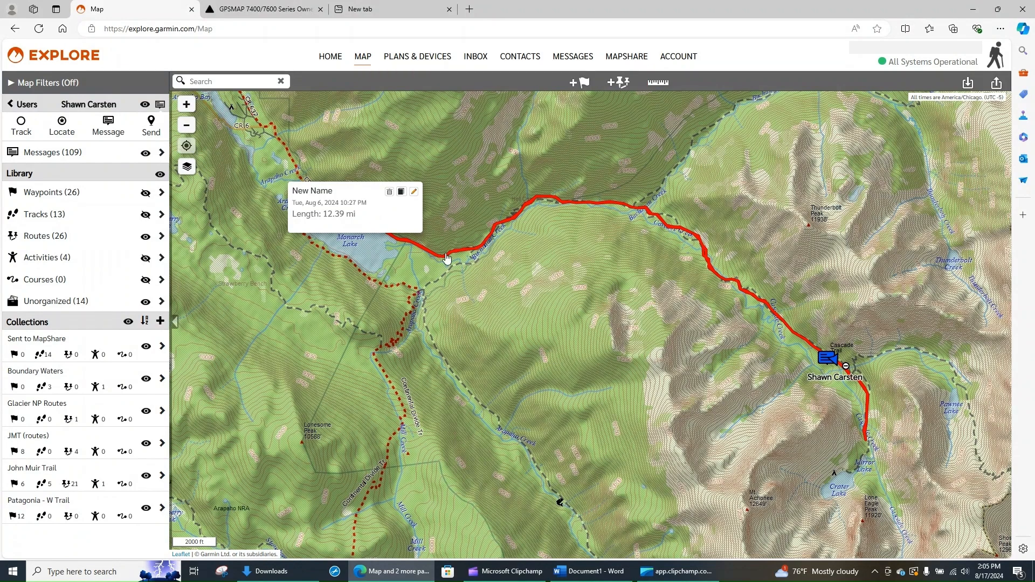
- Edit the route again, set its color to black, rename it Monarch Lake and save
{"action": "left_click", "coordinate": [415, 194]}
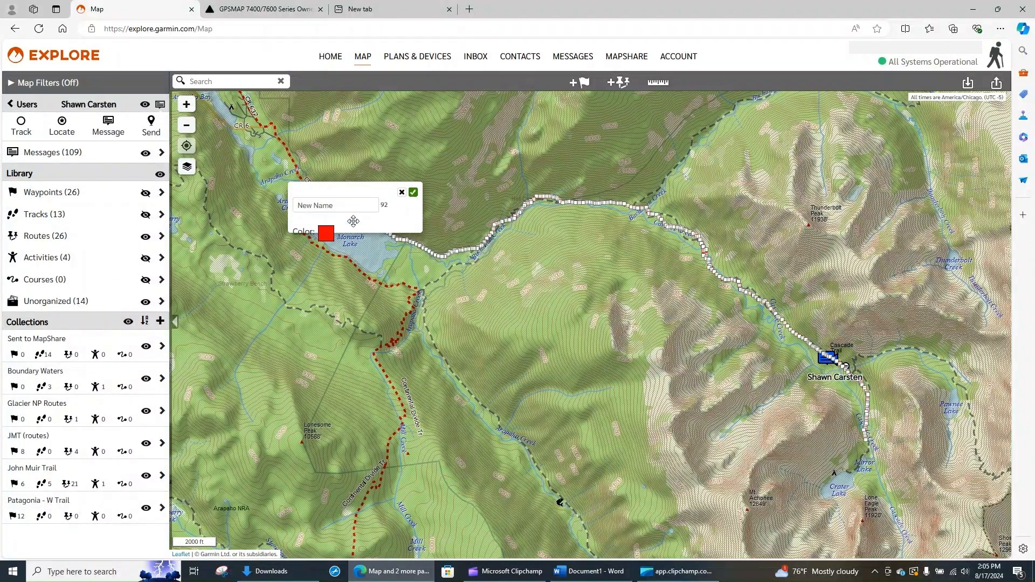
{"action": "left_click", "coordinate": [327, 236]}
{"action": "left_click", "coordinate": [393, 268]}
{"action": "left_click", "coordinate": [337, 207]}
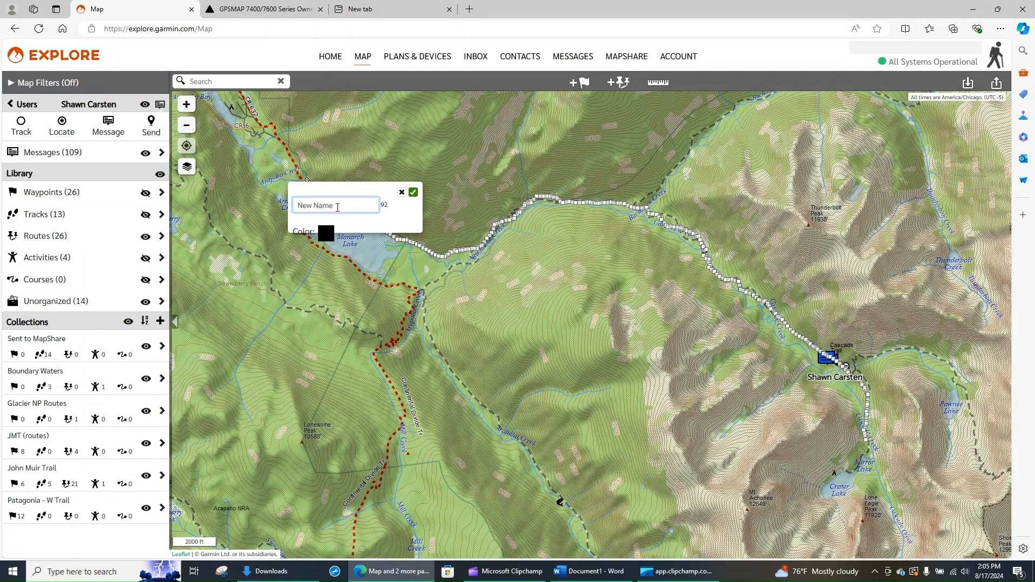
{"action": "key", "text": "BackSpace"}
{"action": "key", "text": "BackSpace"}
{"action": "type", "text": "Monarch"}
{"action": "type", "text": "Lake"}
{"action": "left_click", "coordinate": [413, 192]}
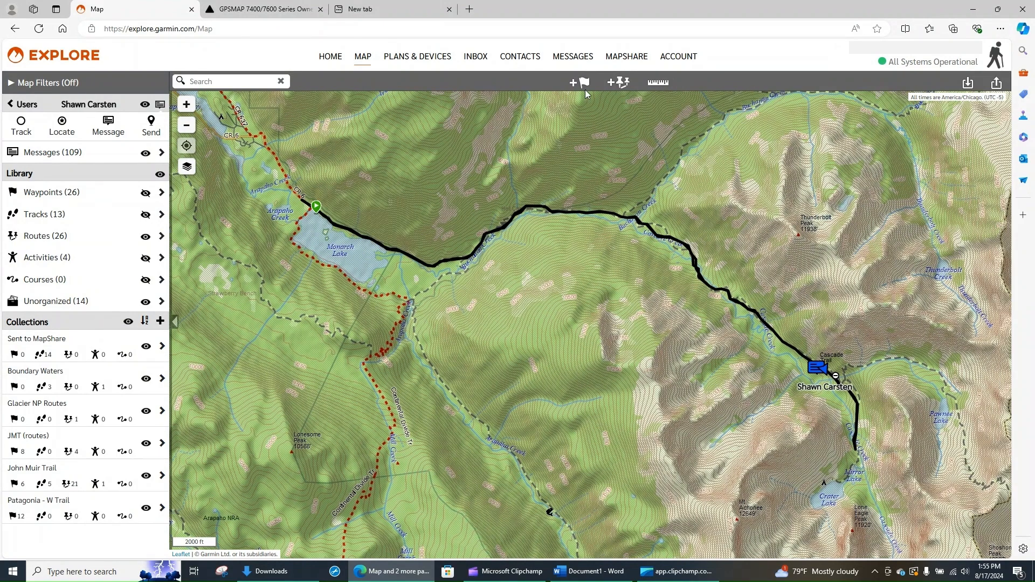
- Draw a new route about 1.93 mi long from Buchanan Creek southeast of Monarch Lake, following the dashed trail along Arapaho Creek
{"action": "left_click", "coordinate": [621, 86]}
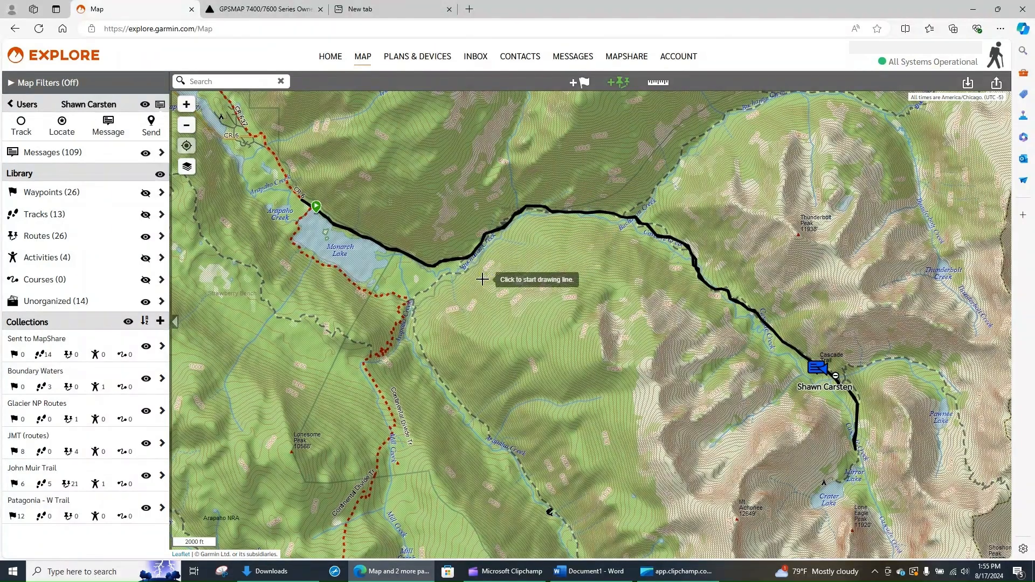
{"action": "left_click", "coordinate": [475, 262]}
{"action": "left_click", "coordinate": [465, 272]}
{"action": "left_click", "coordinate": [448, 274]}
{"action": "left_click", "coordinate": [432, 287]}
{"action": "left_click", "coordinate": [416, 297]}
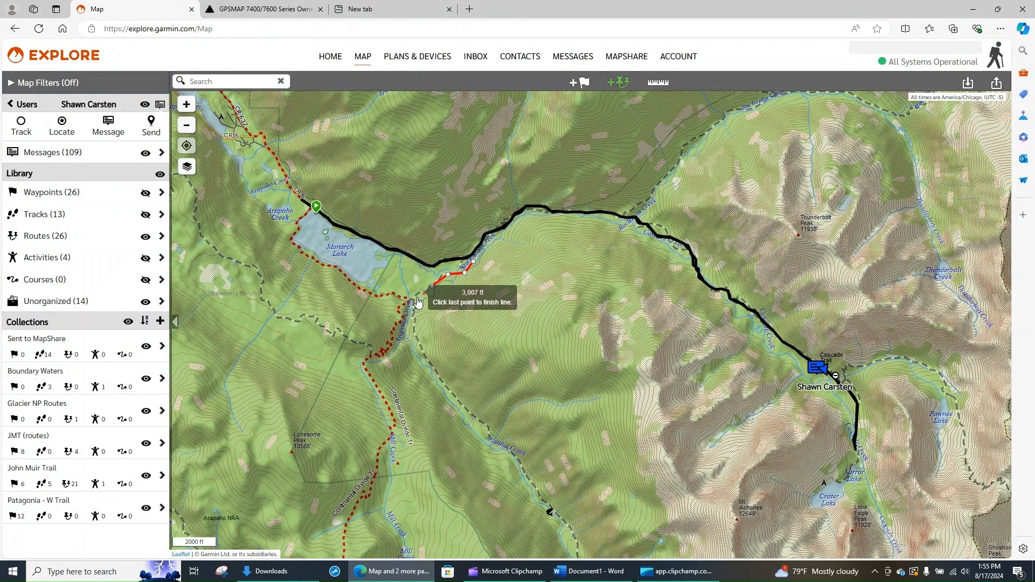
{"action": "left_click", "coordinate": [413, 326]}
{"action": "left_click", "coordinate": [422, 351]}
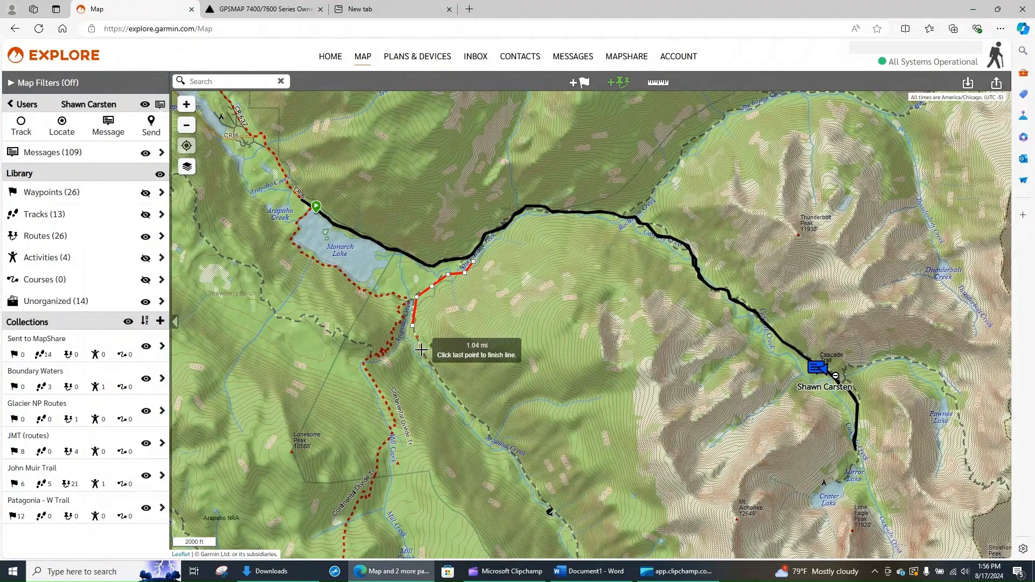
{"action": "left_click", "coordinate": [458, 398]}
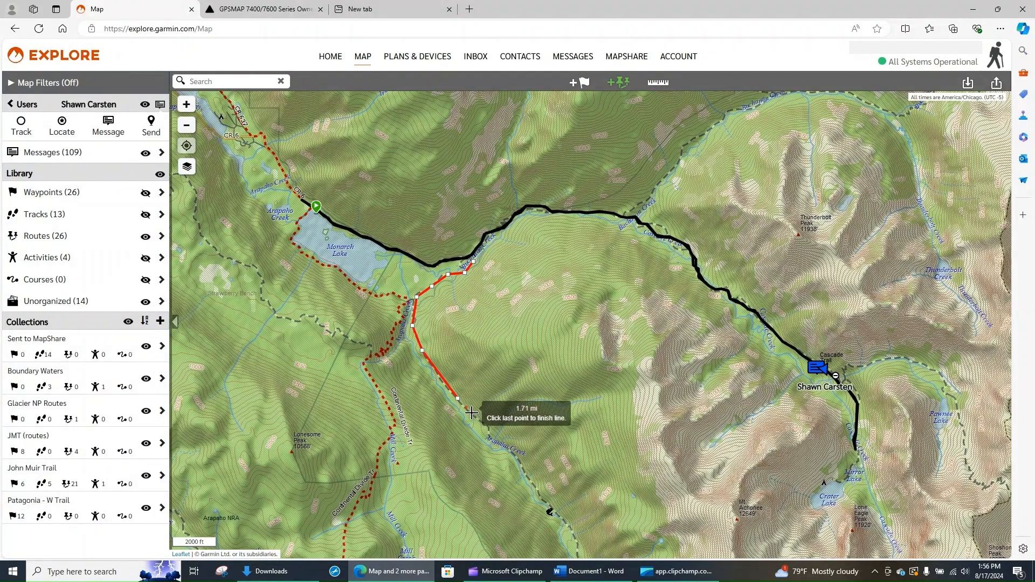
{"action": "left_click", "coordinate": [490, 431]}
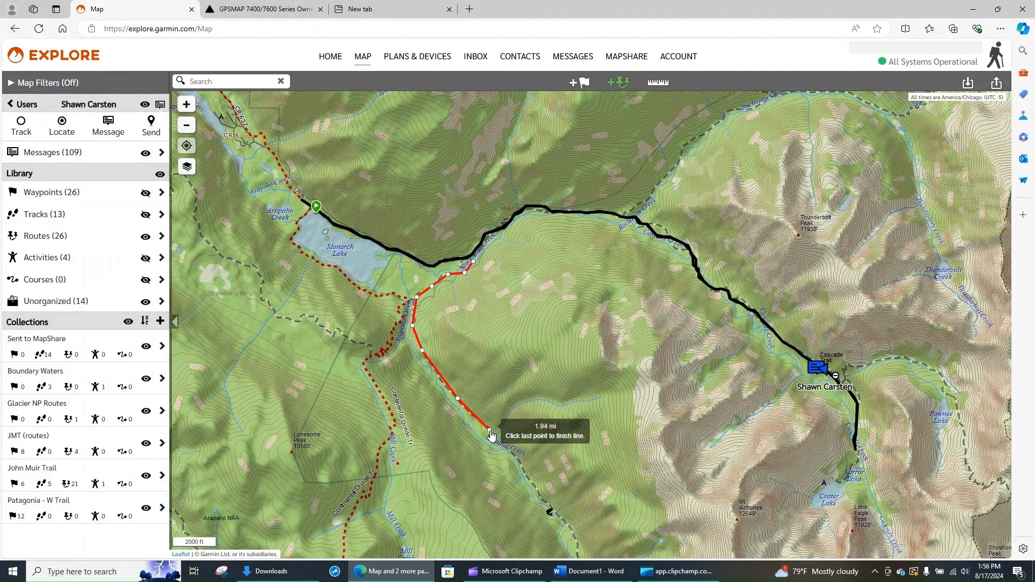
{"action": "left_click", "coordinate": [490, 431]}
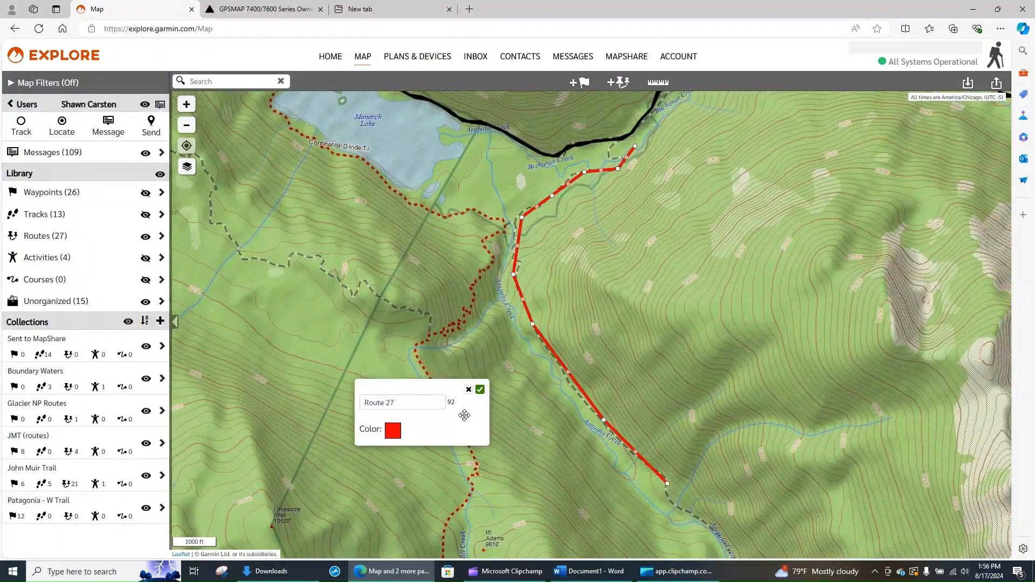
- Name the new route my new route, set its line color to magenta and save it
{"action": "triple_click", "coordinate": [421, 407]}
{"action": "type", "text": "my new route"}
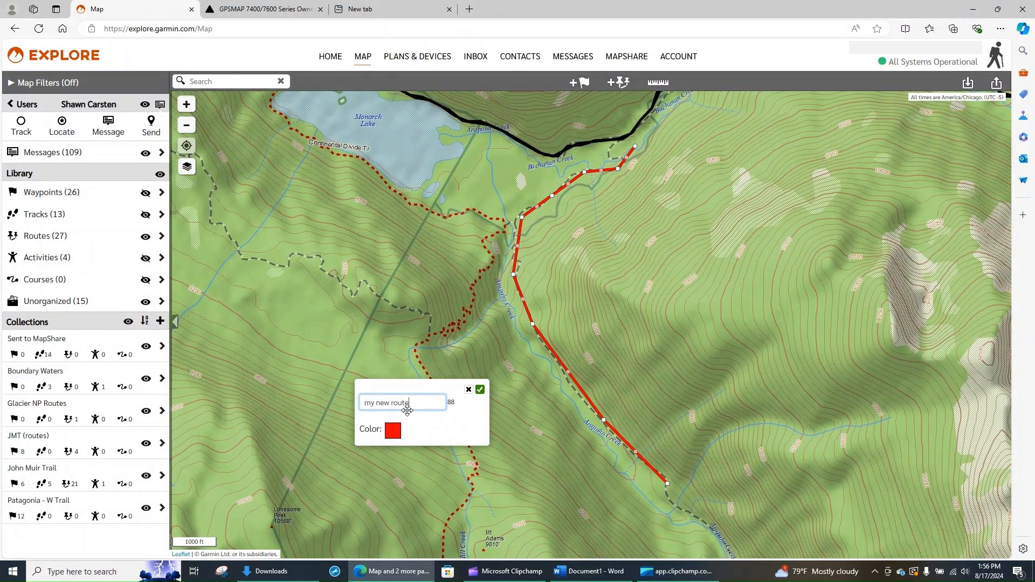
{"action": "left_click", "coordinate": [397, 430]}
{"action": "left_click", "coordinate": [423, 454]}
{"action": "left_click", "coordinate": [396, 436]}
{"action": "left_click", "coordinate": [398, 464]}
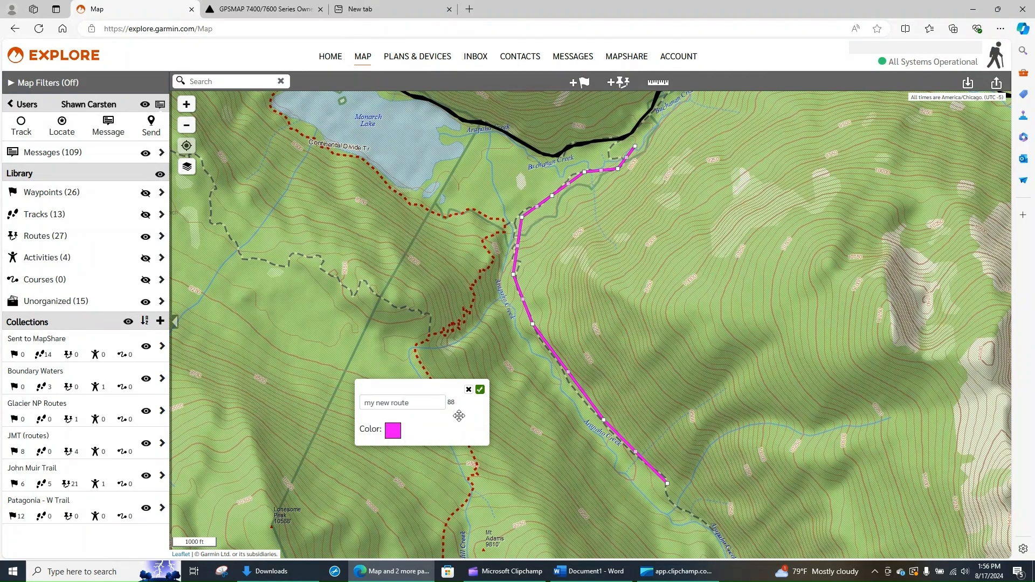
{"action": "left_click", "coordinate": [480, 390]}
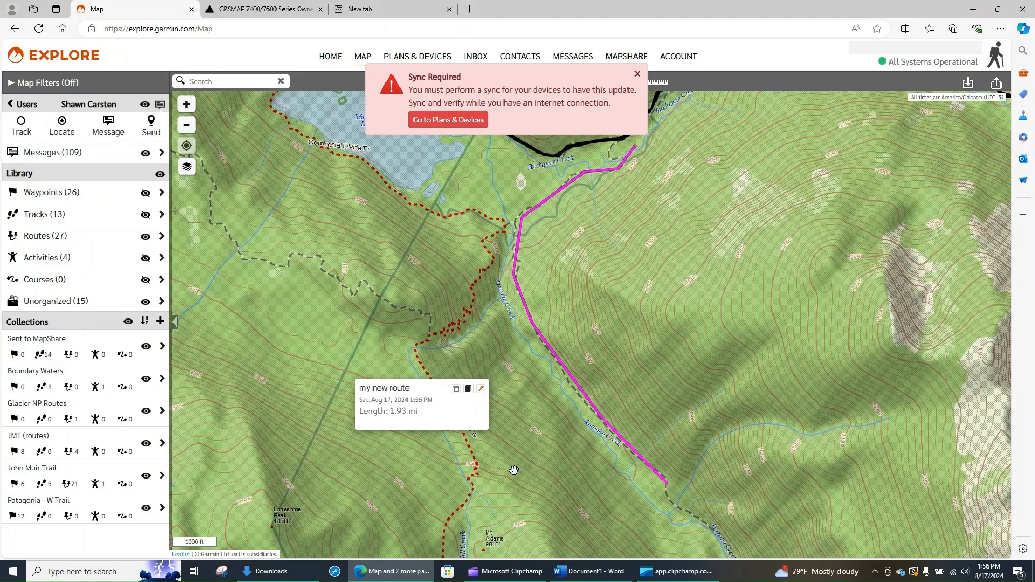
- Delete the magenta route along Arapaho Creek from the map
{"action": "scroll", "coordinate": [613, 326], "scroll_direction": "down", "scroll_amount": 2}
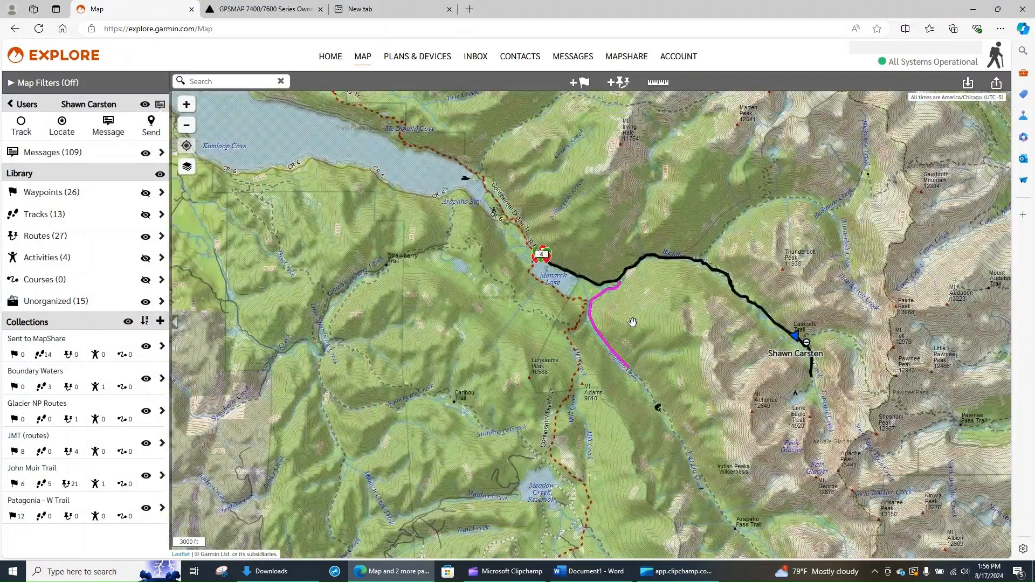
{"action": "left_click", "coordinate": [591, 323]}
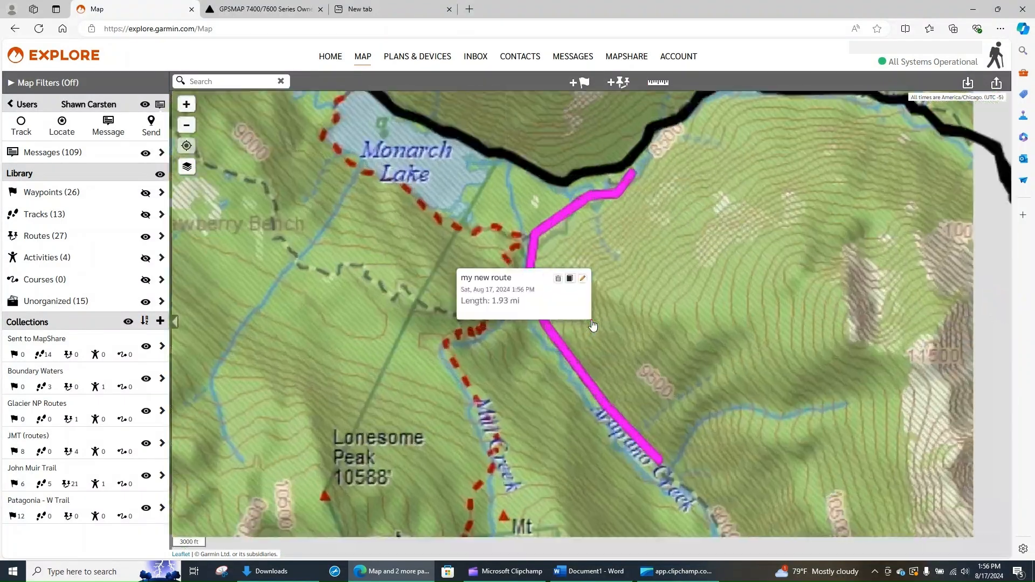
{"action": "left_click", "coordinate": [558, 279]}
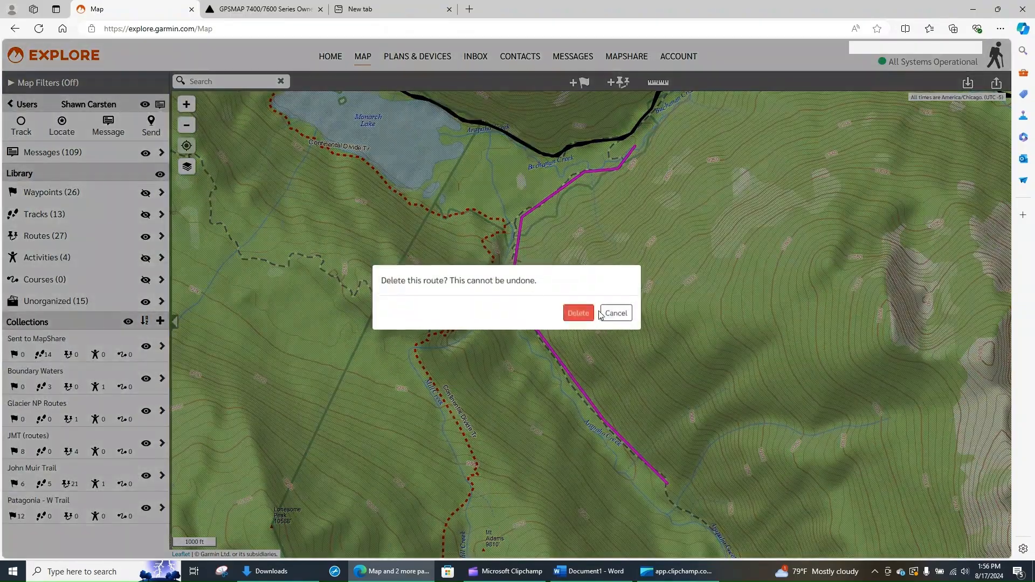
{"action": "left_click", "coordinate": [589, 312]}
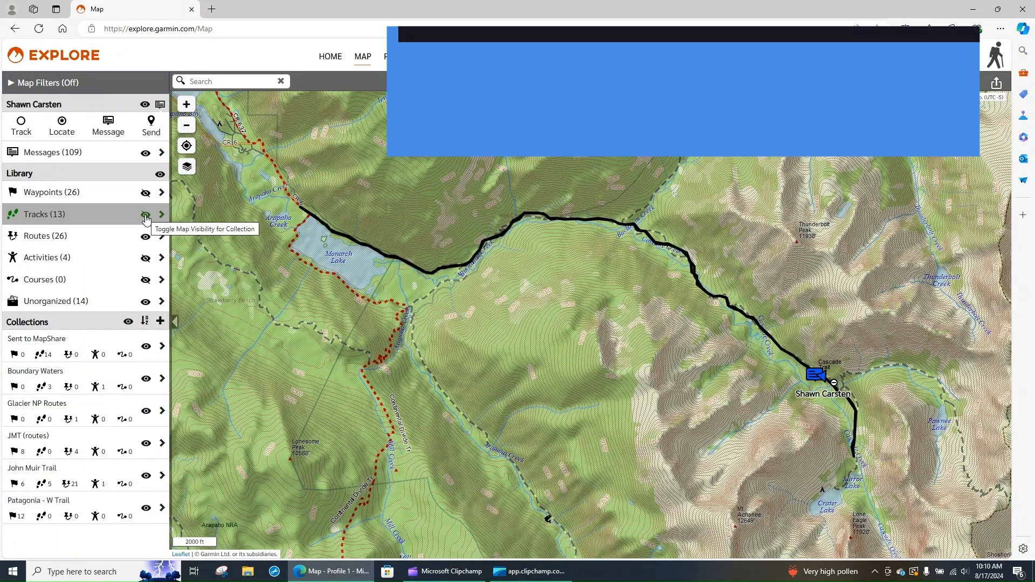
- Show the library's tracks on the map and examine the recorded track points between Lake Granby and Crater Lake
{"action": "left_click", "coordinate": [145, 216]}
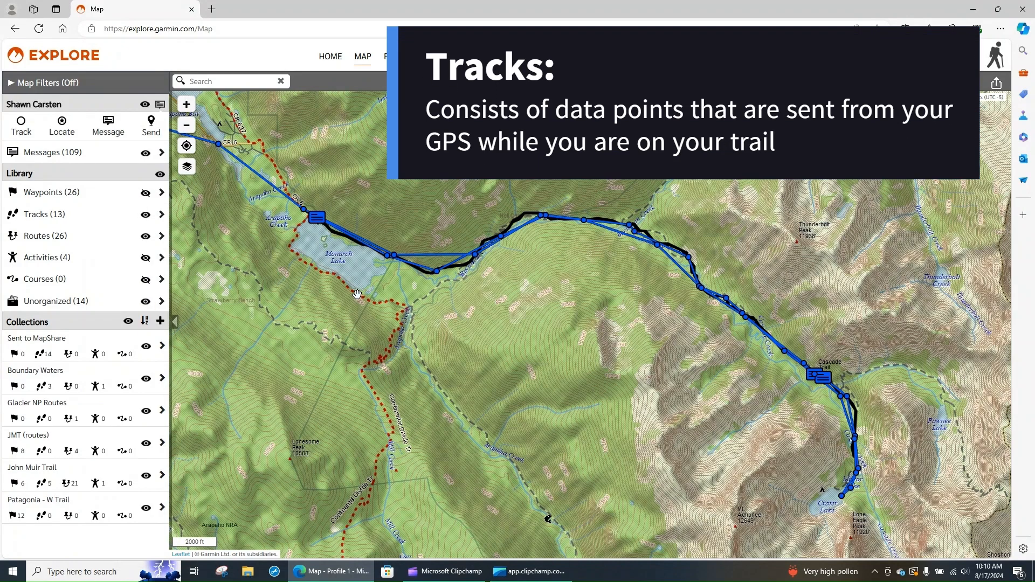
{"action": "left_click_drag", "start_coordinate": [295, 218], "coordinate": [309, 230]}
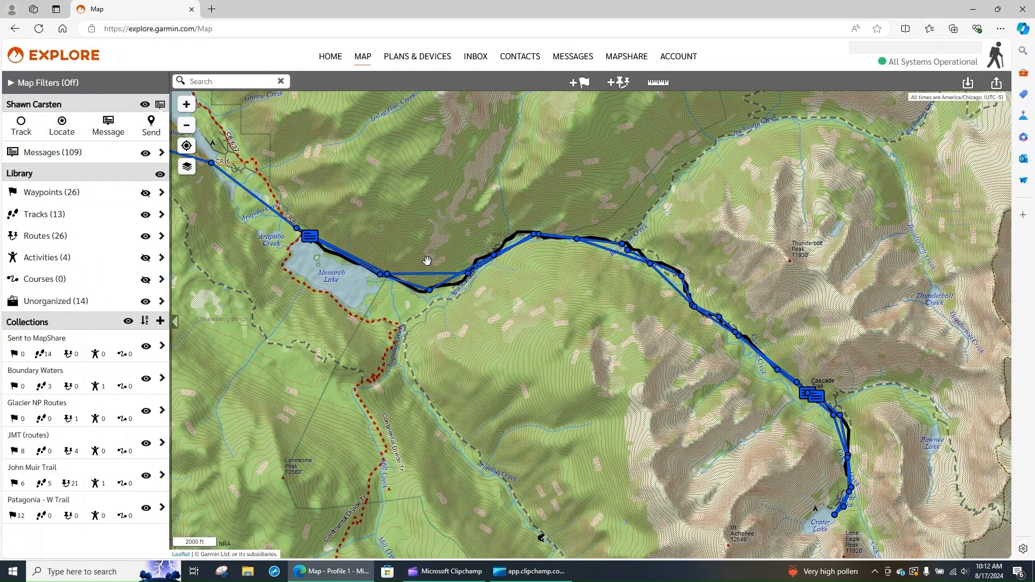
{"action": "left_click_drag", "start_coordinate": [427, 261], "coordinate": [690, 367]}
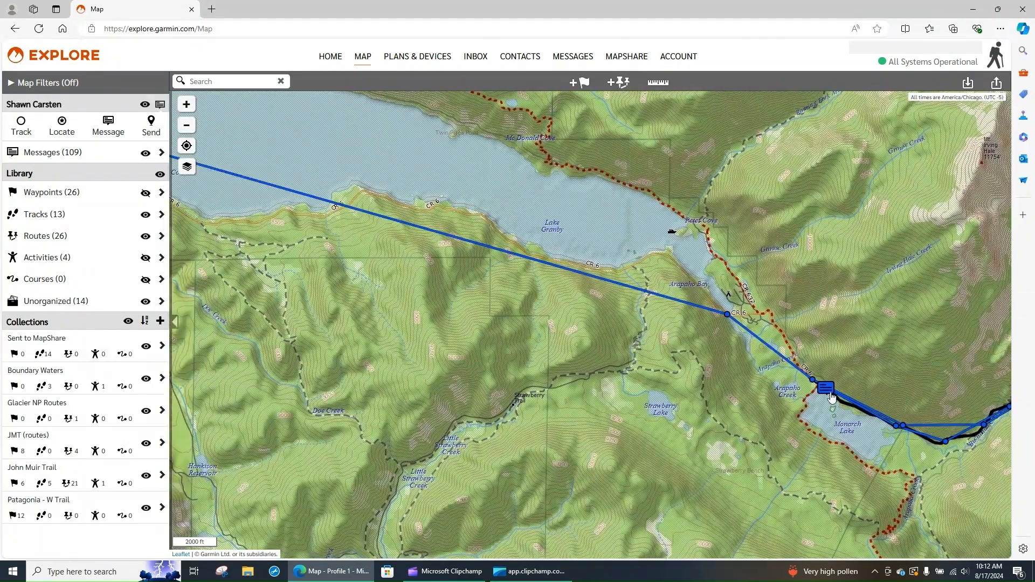
{"action": "scroll", "coordinate": [723, 372], "scroll_direction": "down", "scroll_amount": 1}
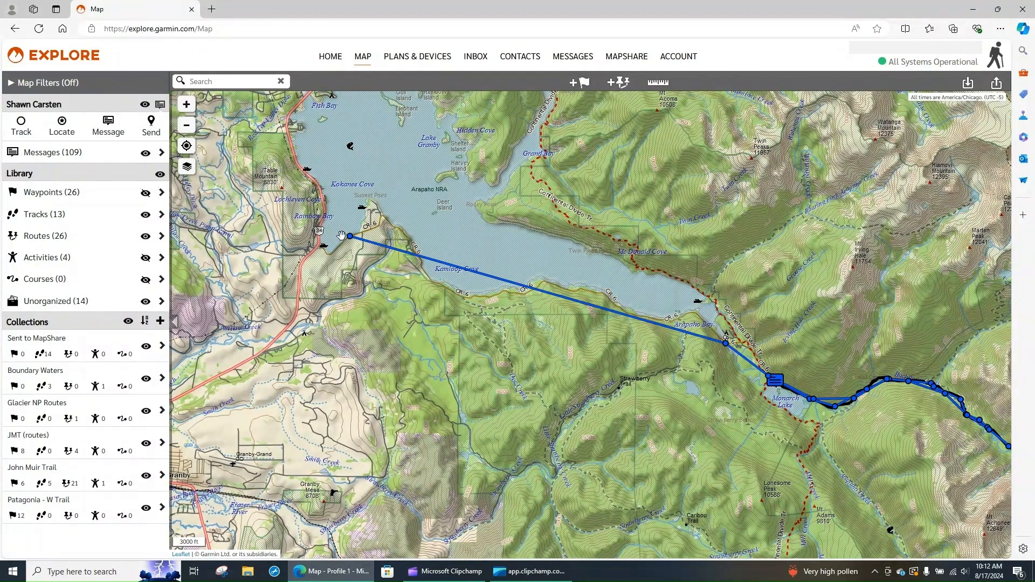
{"action": "left_click_drag", "start_coordinate": [638, 405], "coordinate": [537, 343]}
{"action": "scroll", "coordinate": [537, 344], "scroll_direction": "down", "scroll_amount": 1}
{"action": "left_click_drag", "start_coordinate": [668, 374], "coordinate": [610, 359]}
{"action": "scroll", "coordinate": [609, 360], "scroll_direction": "up", "scroll_amount": 2}
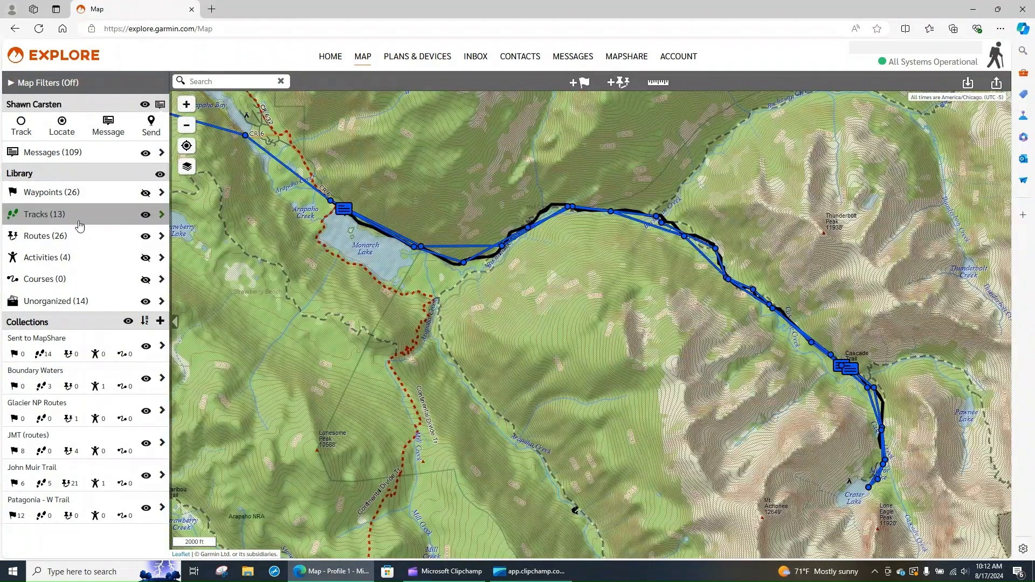
- Show the library's activities on the map and compare the activity line with the track and route along Monarch Lake and Buchanan Creek
{"action": "left_click", "coordinate": [145, 258]}
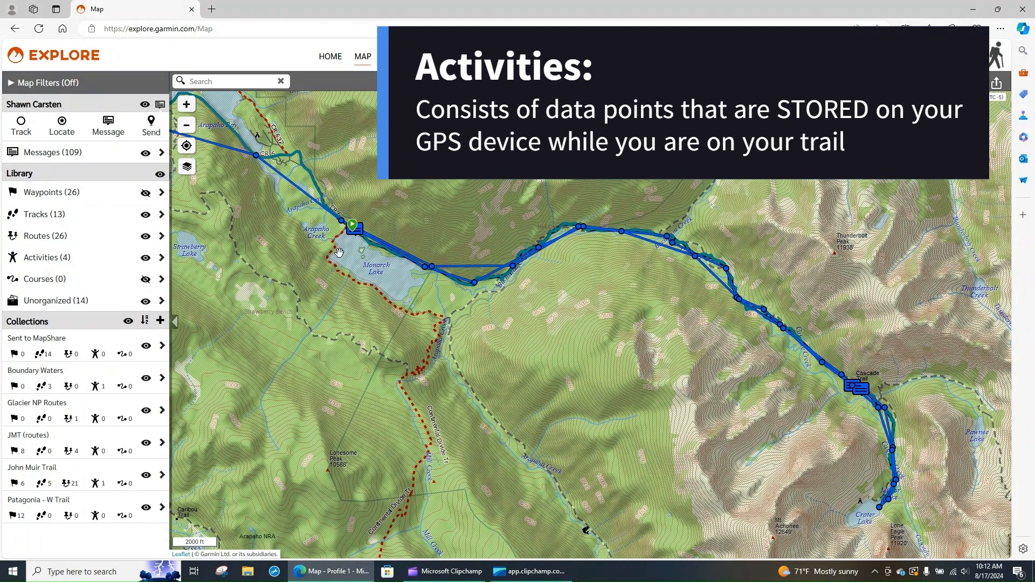
{"action": "left_click_drag", "start_coordinate": [344, 246], "coordinate": [378, 284]}
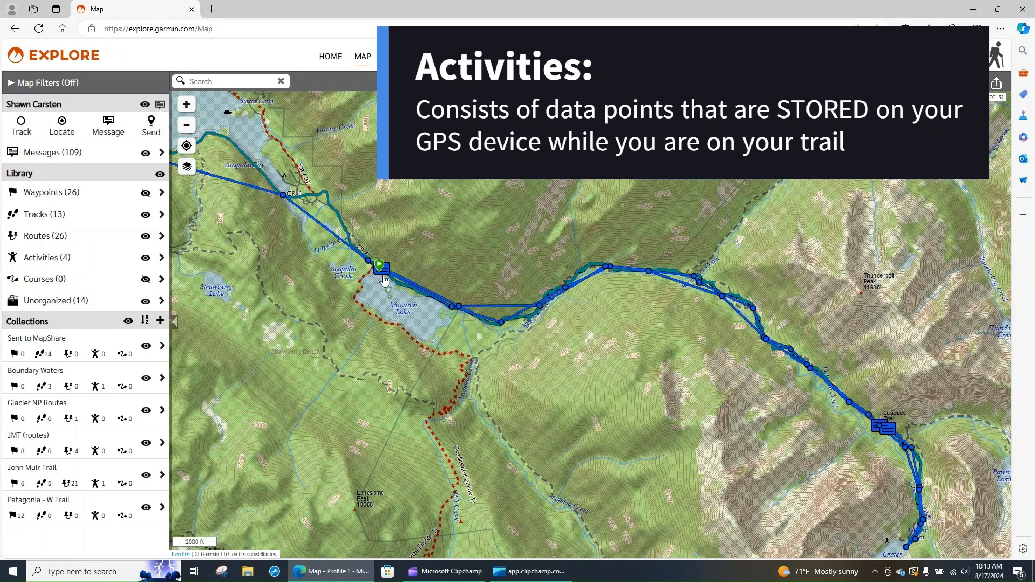
{"action": "scroll", "coordinate": [386, 279], "scroll_direction": "up", "scroll_amount": 2}
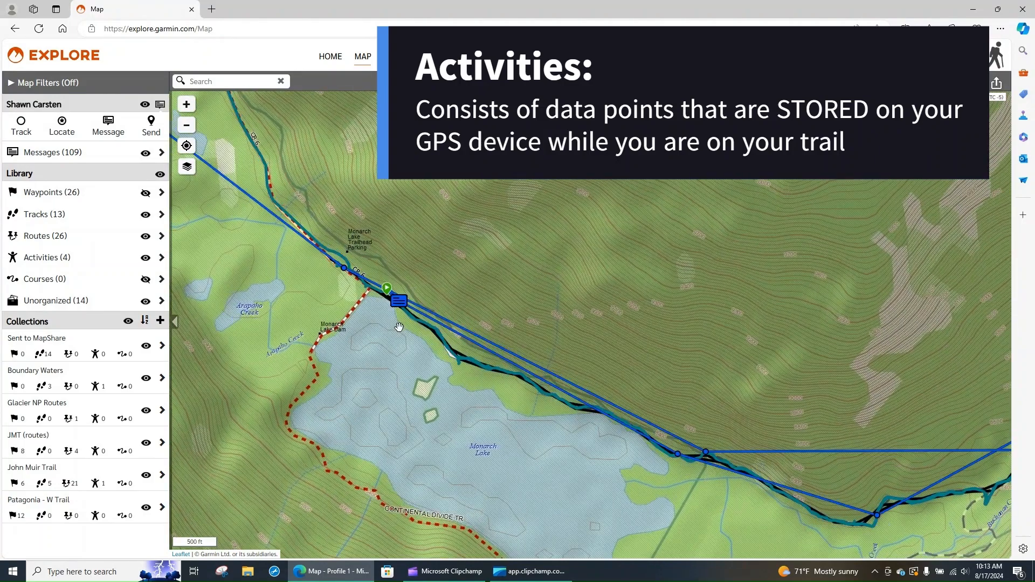
{"action": "left_click_drag", "start_coordinate": [399, 328], "coordinate": [438, 355]}
{"action": "scroll", "coordinate": [435, 351], "scroll_direction": "up", "scroll_amount": 1}
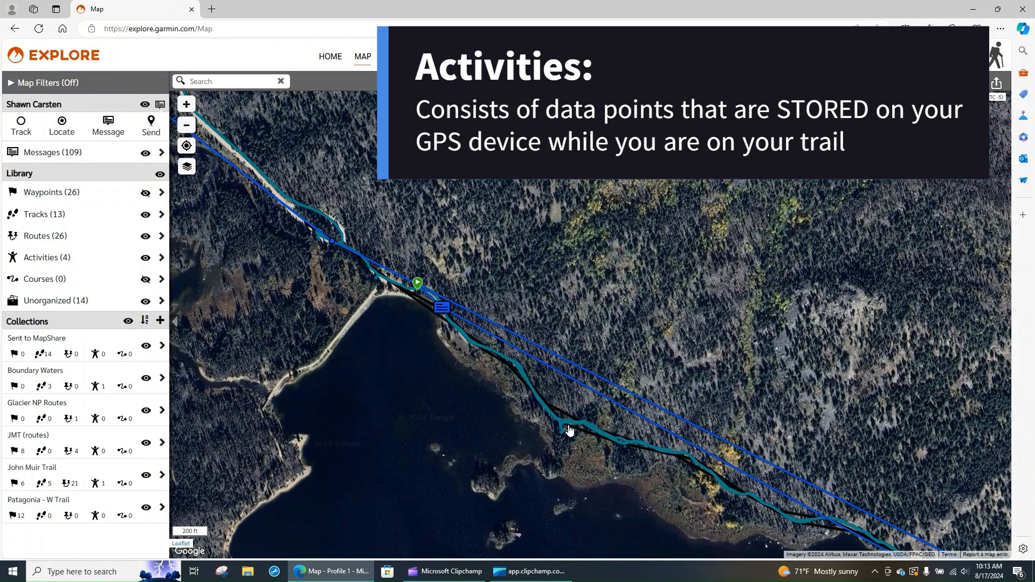
{"action": "left_click_drag", "start_coordinate": [631, 449], "coordinate": [365, 215]}
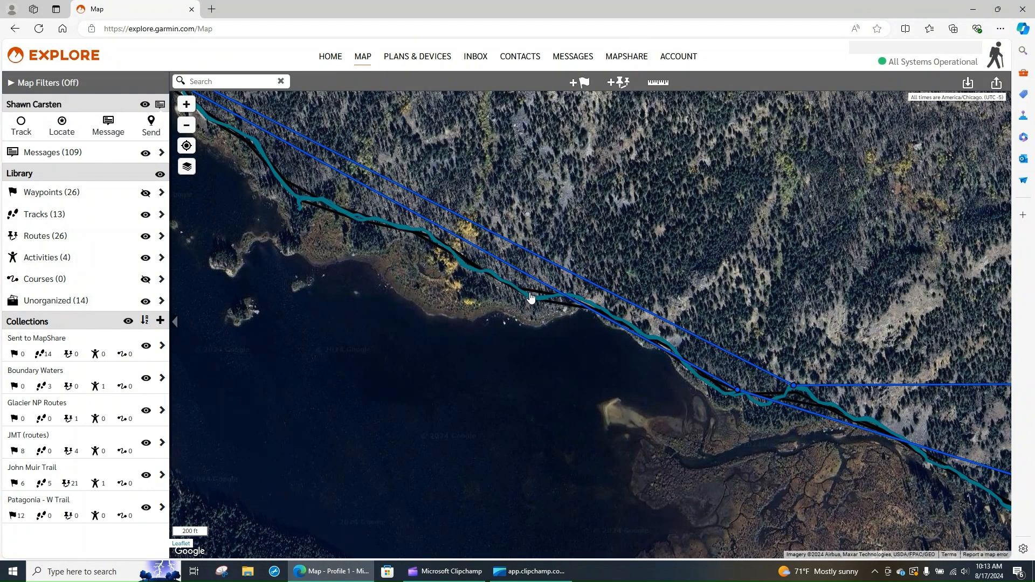
{"action": "scroll", "coordinate": [696, 351], "scroll_direction": "down", "scroll_amount": 3}
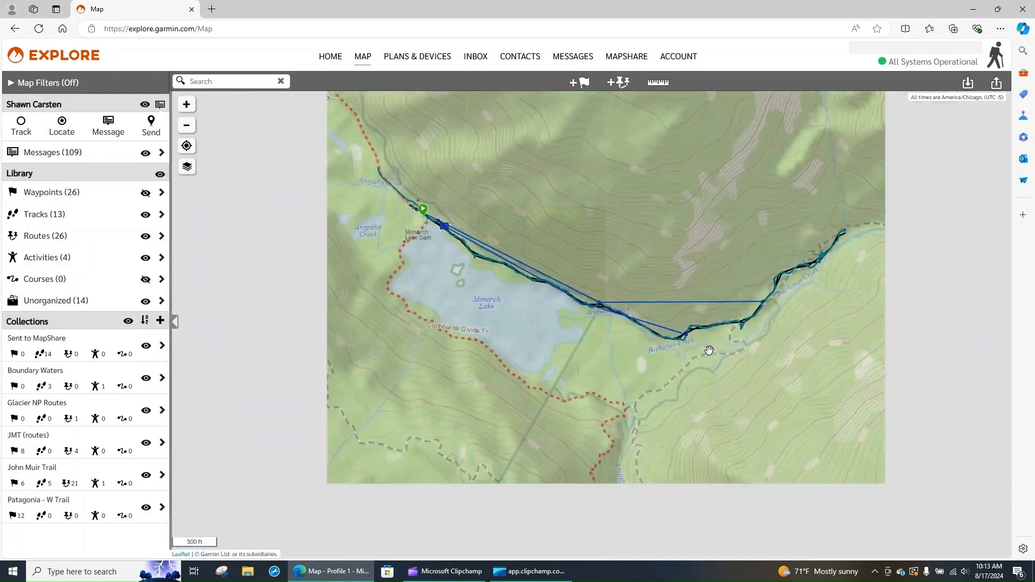
{"action": "left_click_drag", "start_coordinate": [709, 349], "coordinate": [585, 346]}
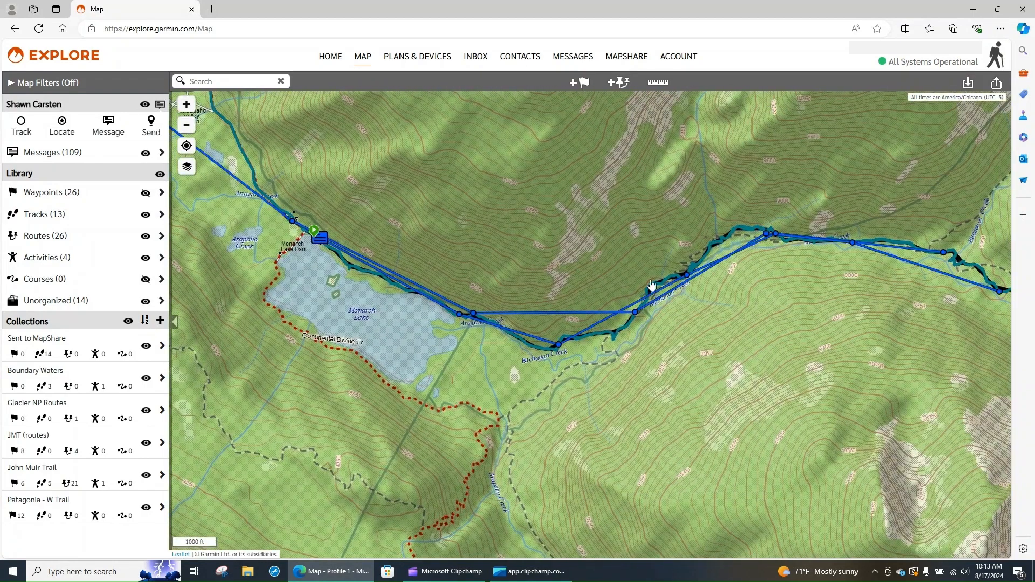
{"action": "scroll", "coordinate": [646, 255], "scroll_direction": "up", "scroll_amount": 1}
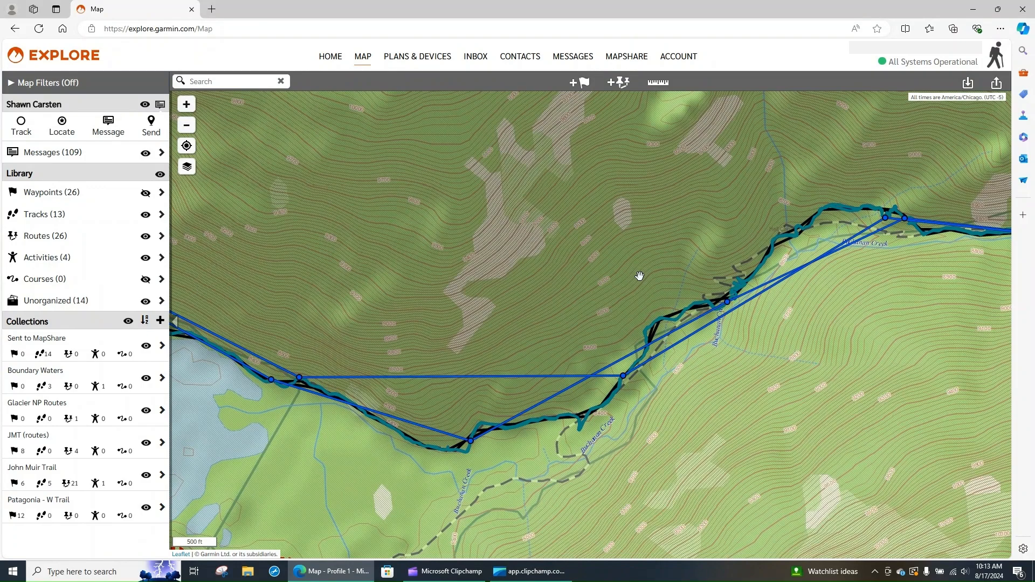